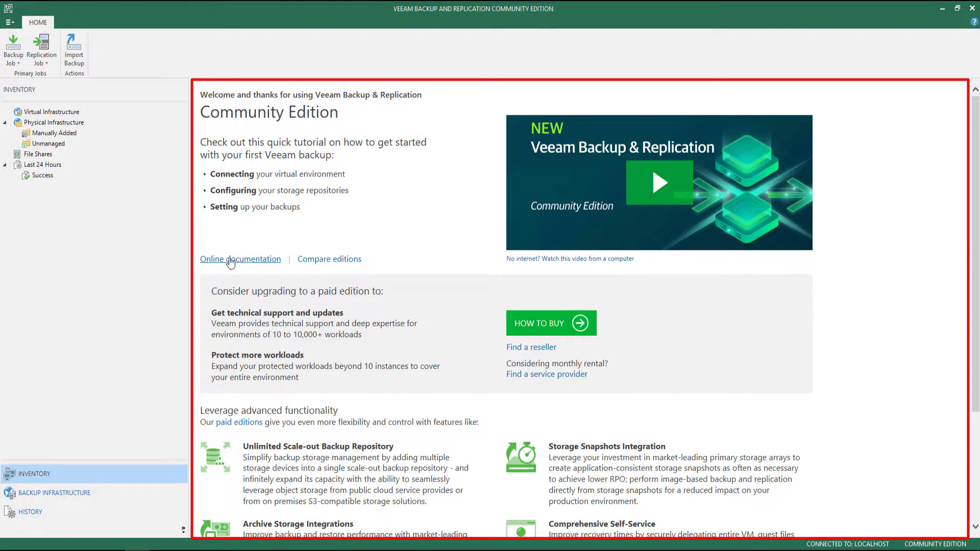
Step: Review the Community Edition welcome page, including its upgrade options and advanced features, and return to its beginning
scroll(385, 268, "down", 1)
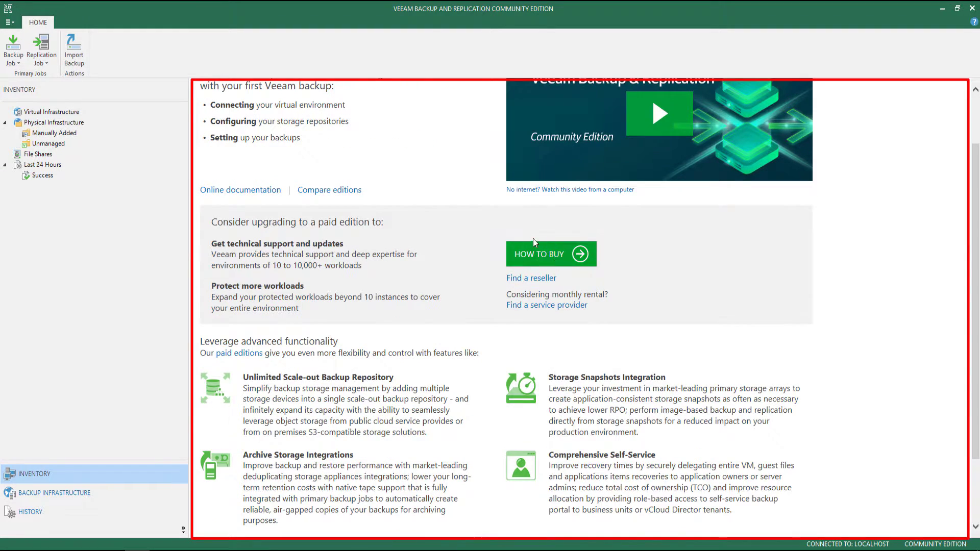
scroll(292, 253, "down", 1)
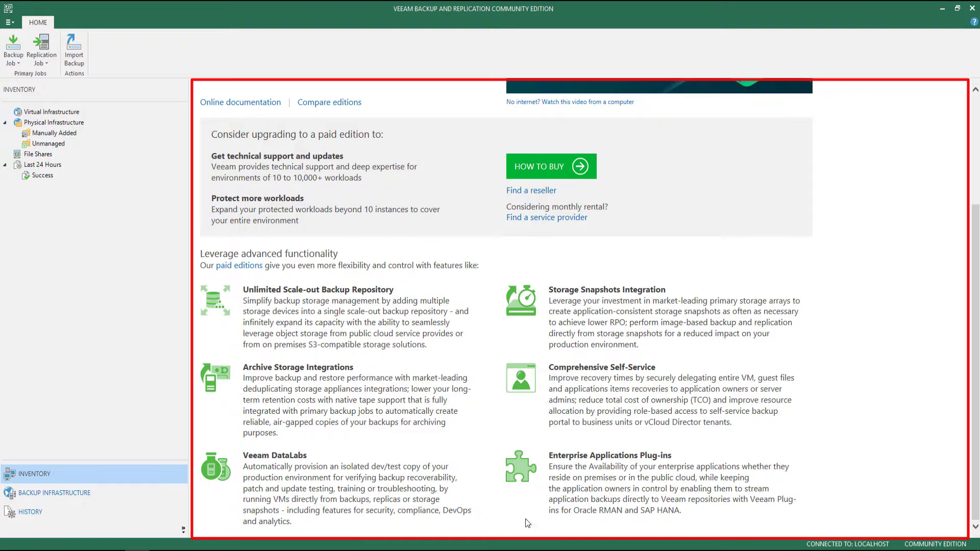
scroll(416, 203, "up", 3)
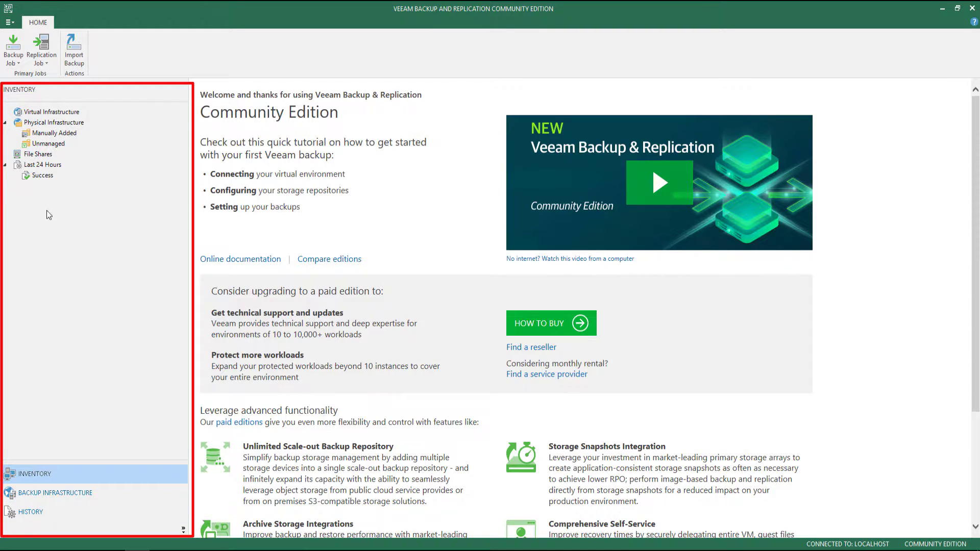
Step: Look through the History, Backup Infrastructure and Inventory views, ending on Inventory
left_click(45, 492)
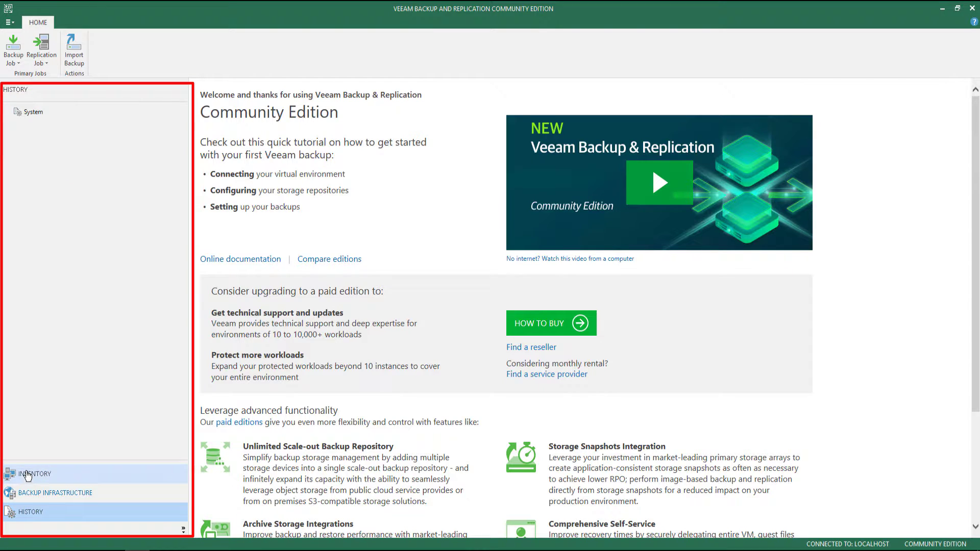
left_click(28, 475)
left_click(45, 493)
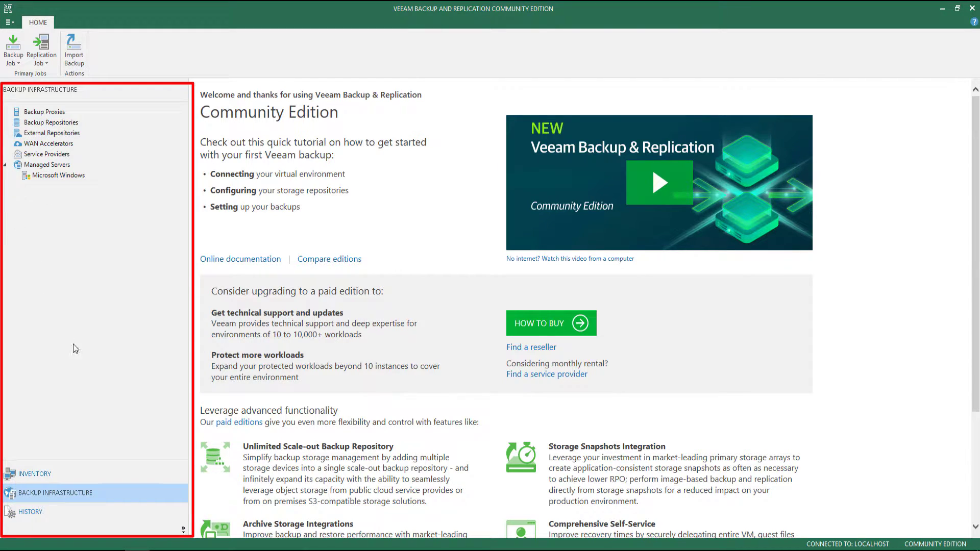
left_click(27, 474)
left_click(27, 493)
left_click(27, 513)
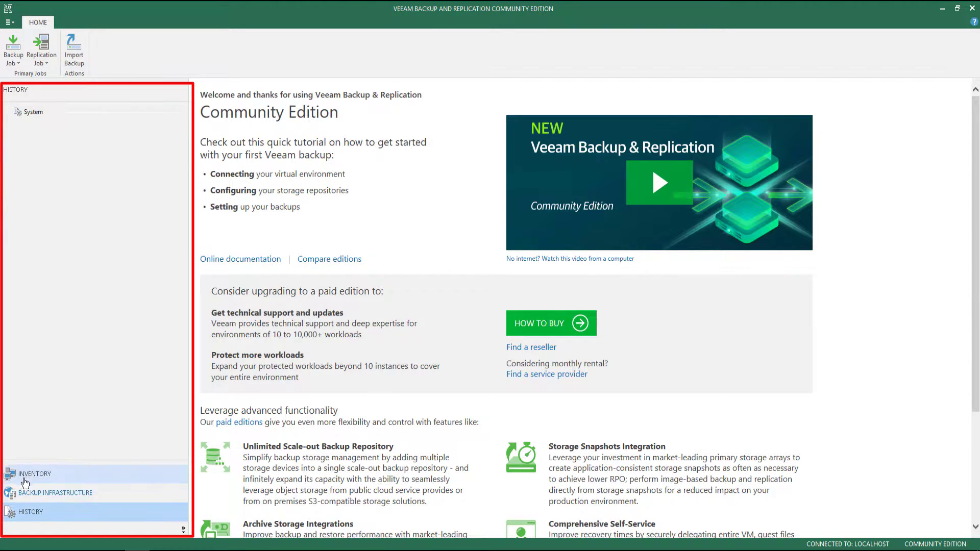
left_click(28, 473)
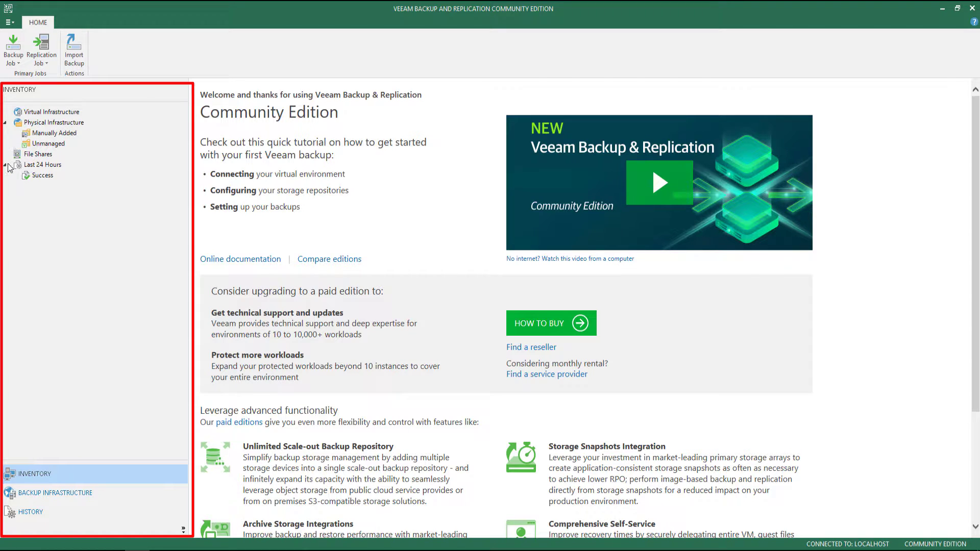
Step: Collapse and re-expand Physical Infrastructure, and revisit the Backup Infrastructure and History views before returning to Inventory
left_click(5, 123)
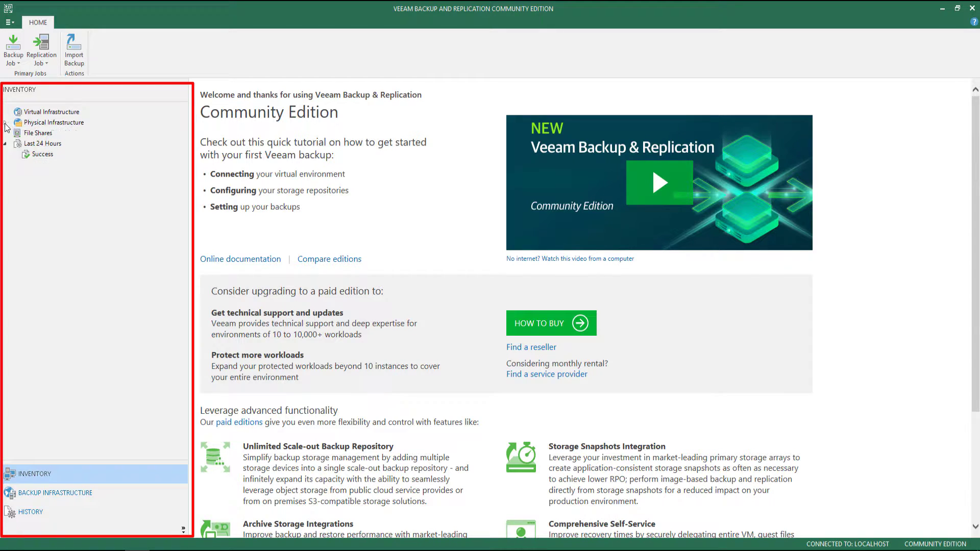
left_click(5, 123)
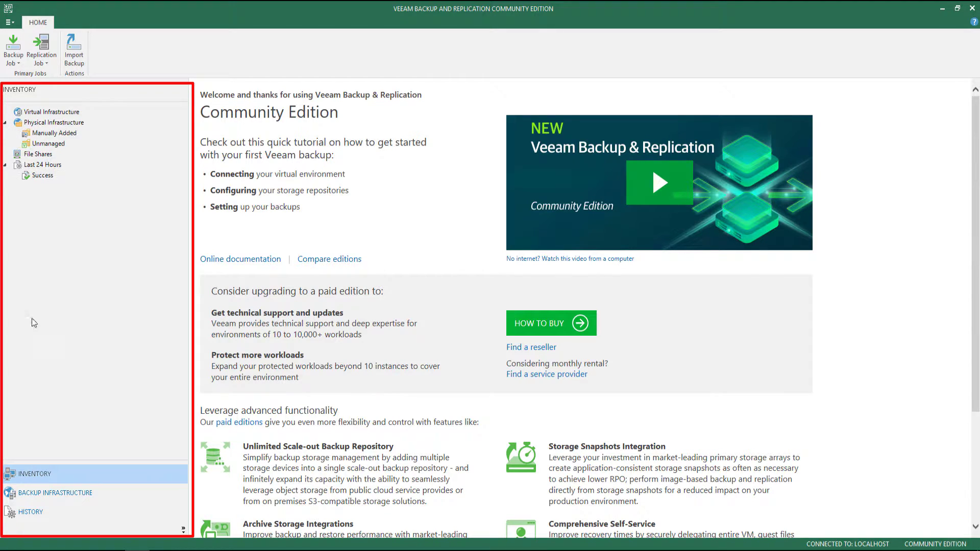
left_click(35, 495)
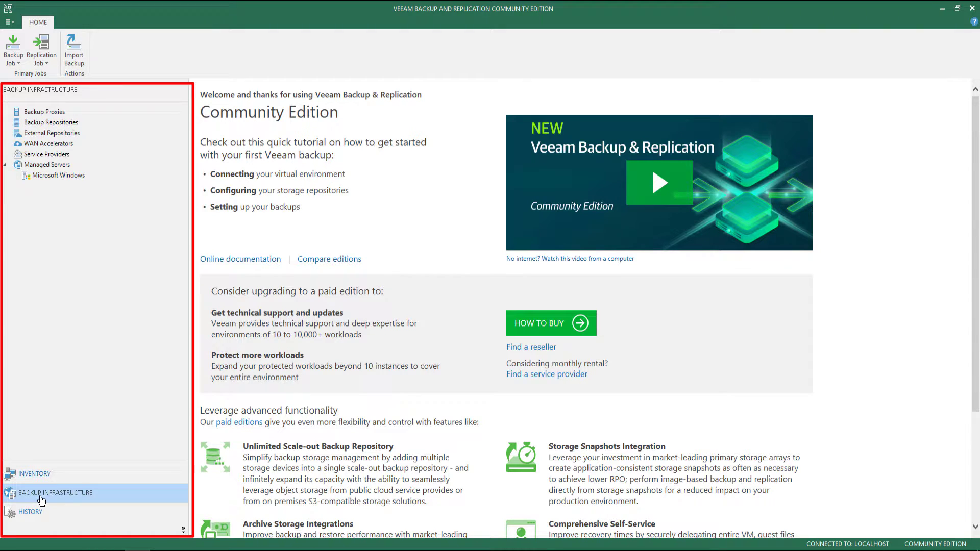
left_click(23, 514)
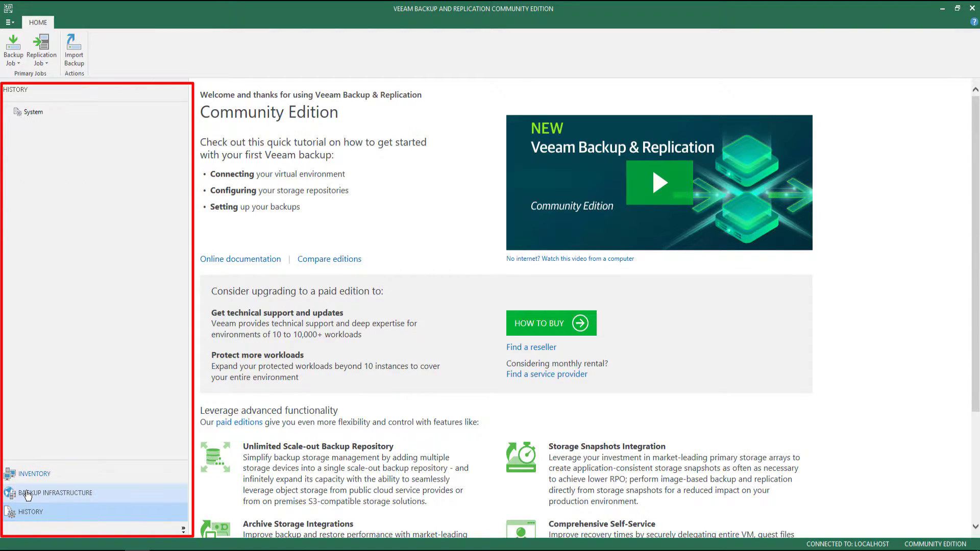
left_click(27, 492)
left_click(29, 476)
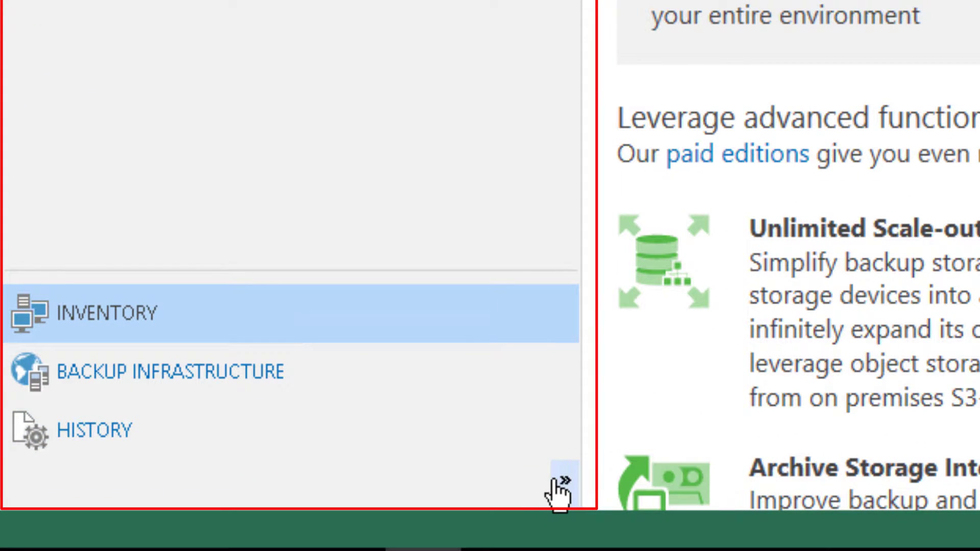
Step: Add the Home, Tape Infrastructure and Files views to the navigation pane
left_click(561, 489)
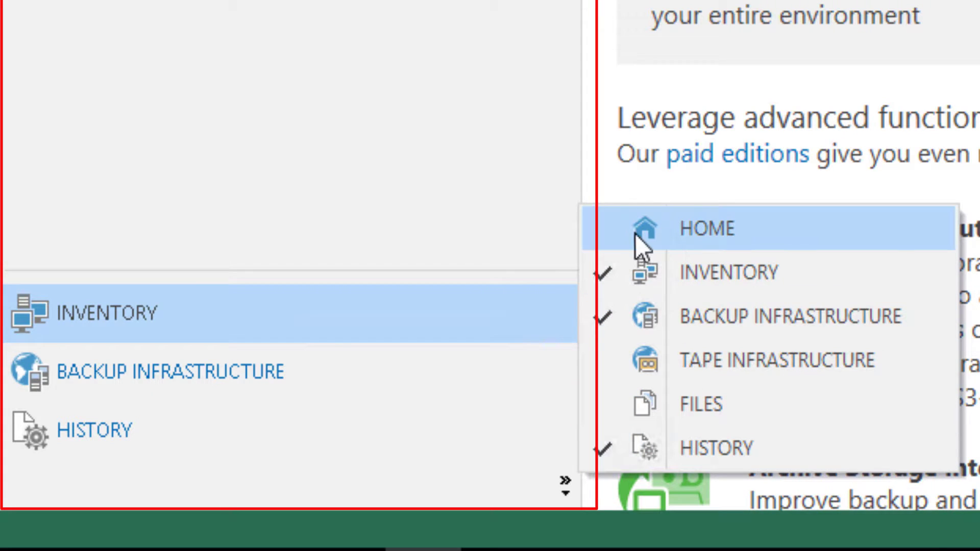
left_click(708, 226)
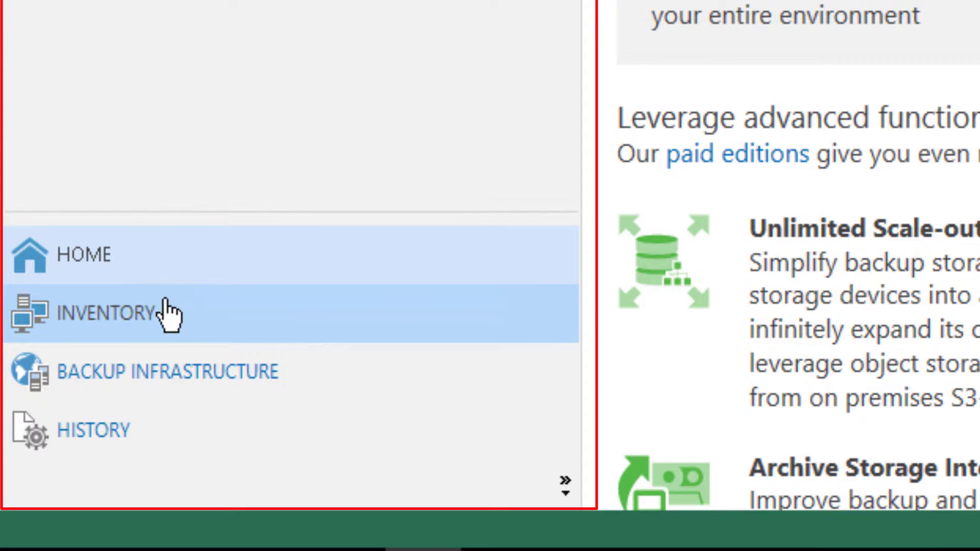
left_click(561, 489)
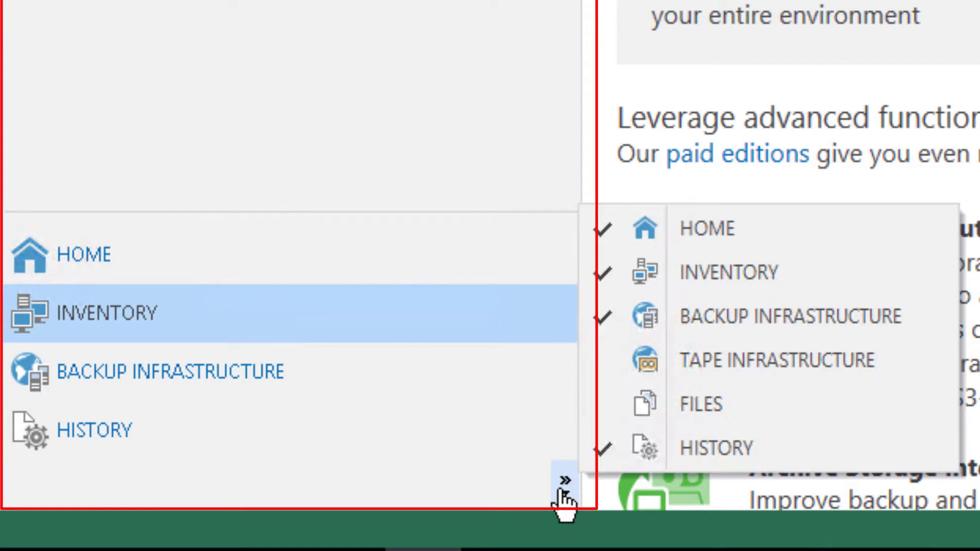
left_click(725, 361)
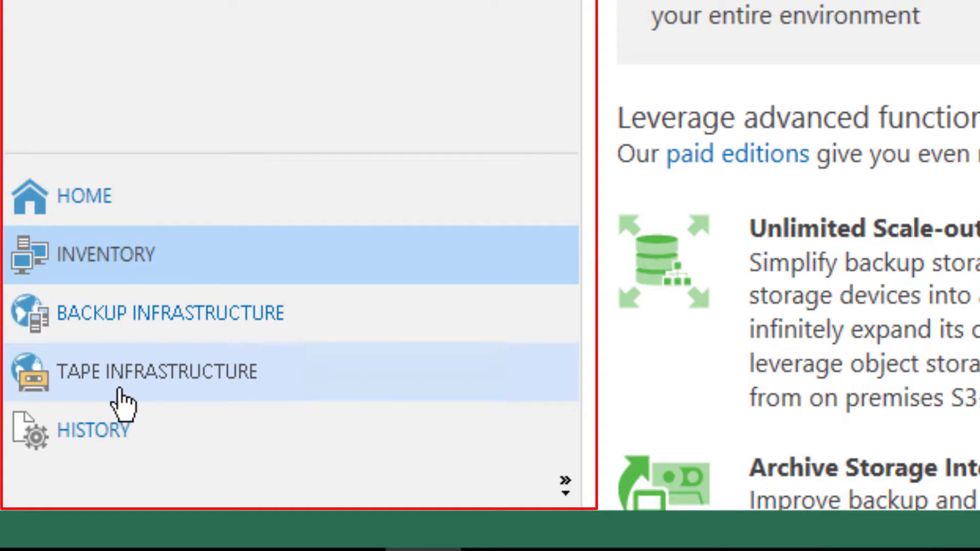
left_click(566, 485)
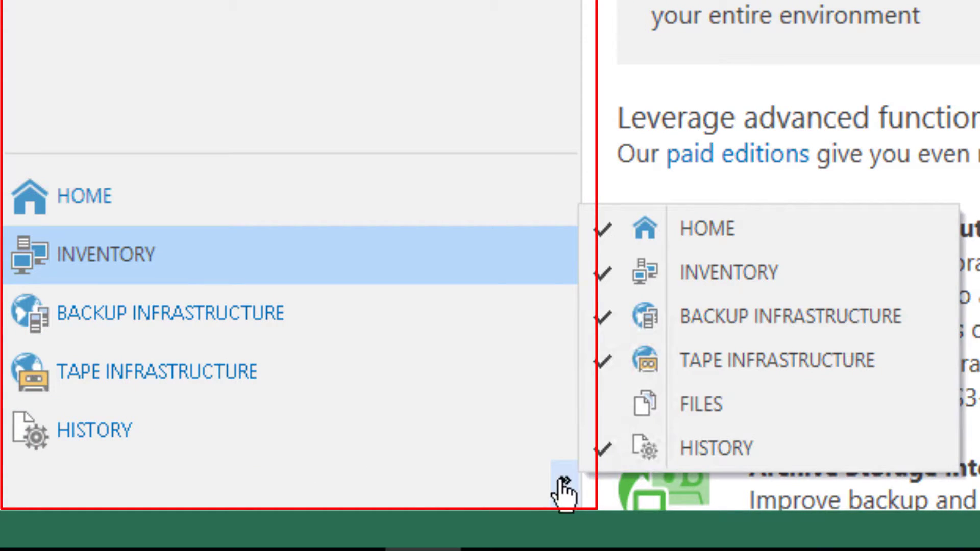
left_click(695, 408)
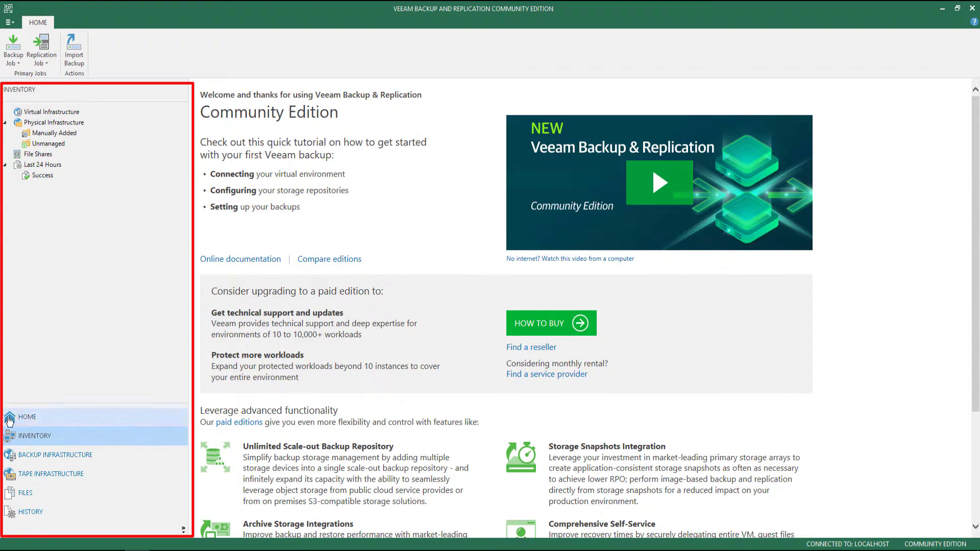
Step: Examine the contents of the Home, Files, Tape Infrastructure and History views, and return to Home
left_click(41, 419)
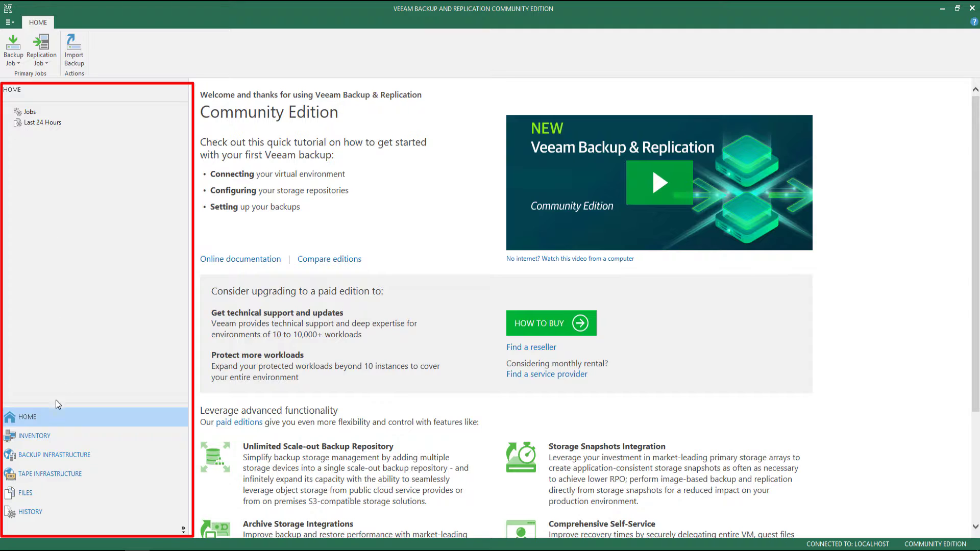
left_click(25, 493)
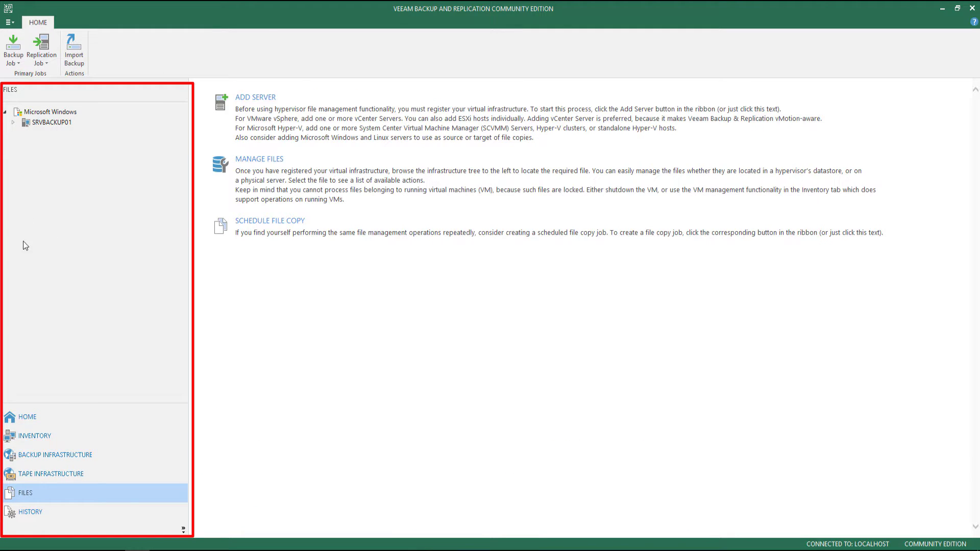
left_click(36, 473)
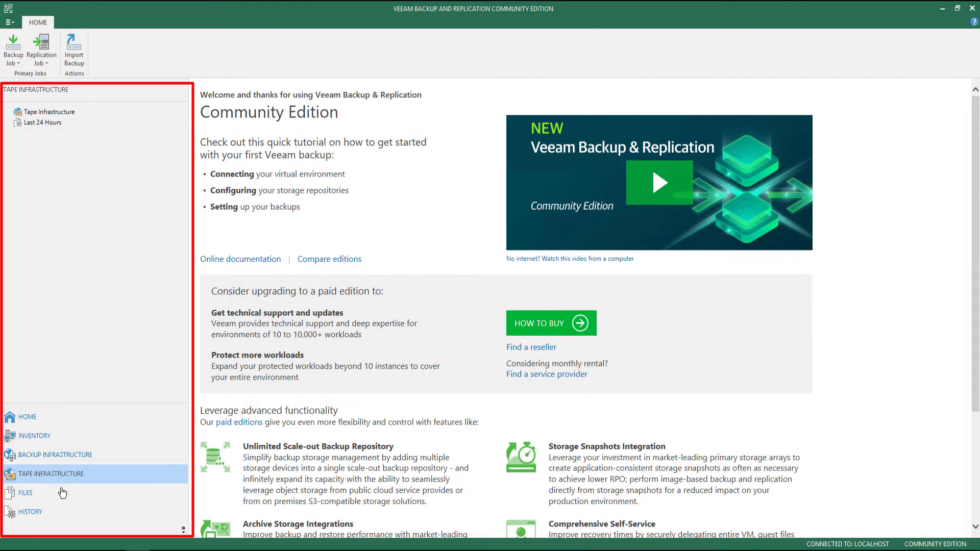
left_click(41, 512)
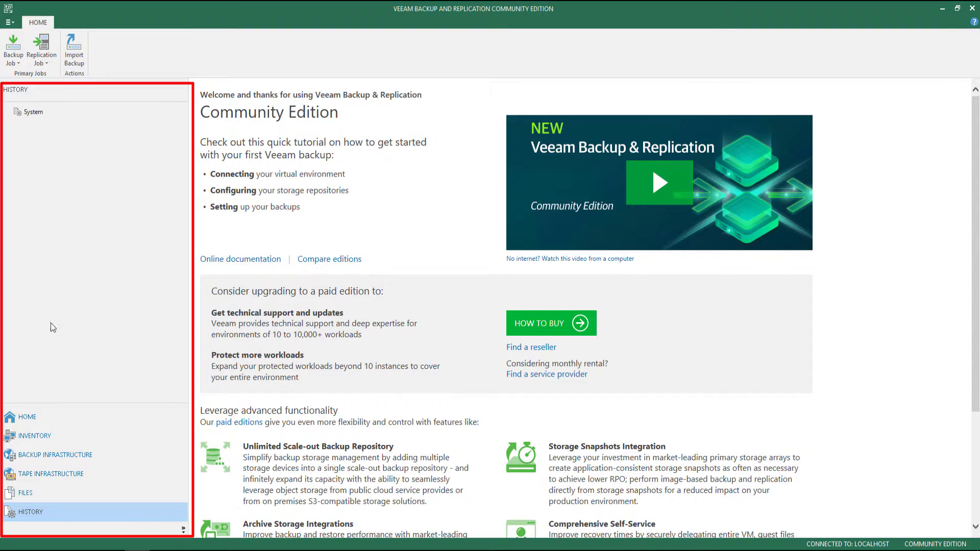
left_click(36, 416)
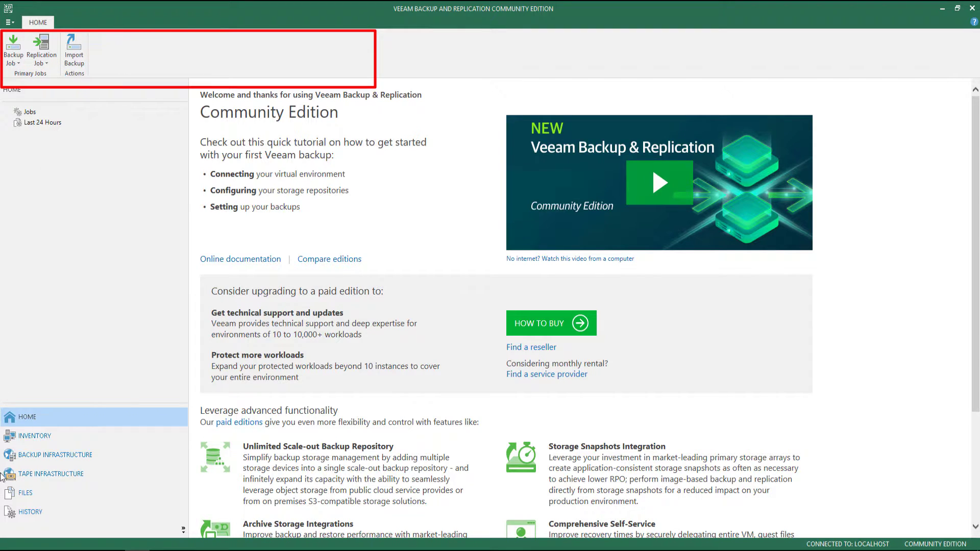
Step: Examine the Tape Infrastructure and Last 24 Hours nodes of the Tape Infrastructure view and their available commands
left_click(36, 436)
left_click(54, 473)
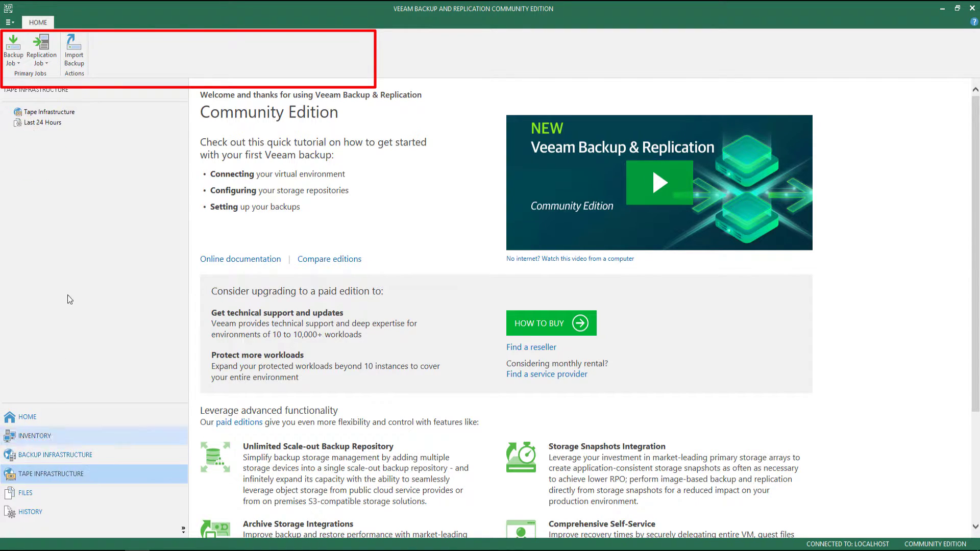
left_click(35, 113)
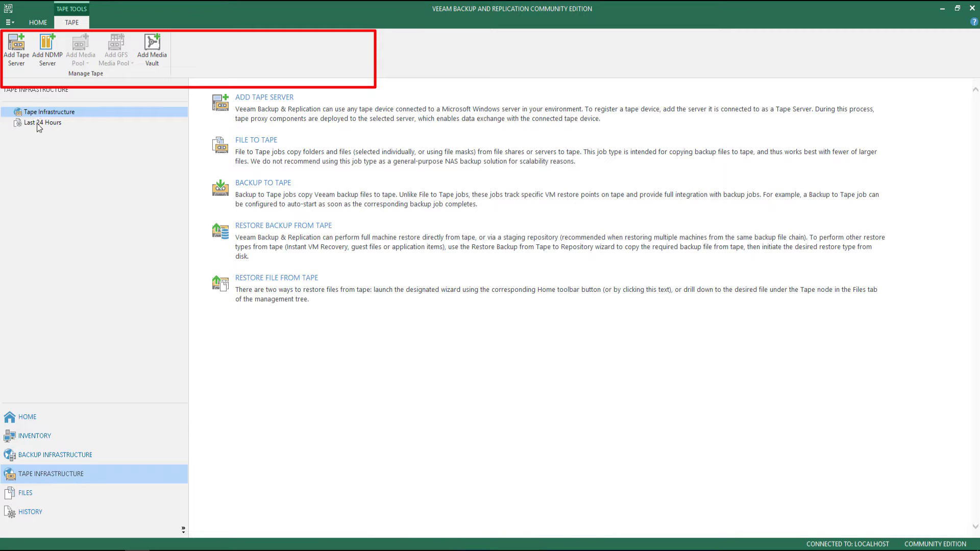
left_click(39, 124)
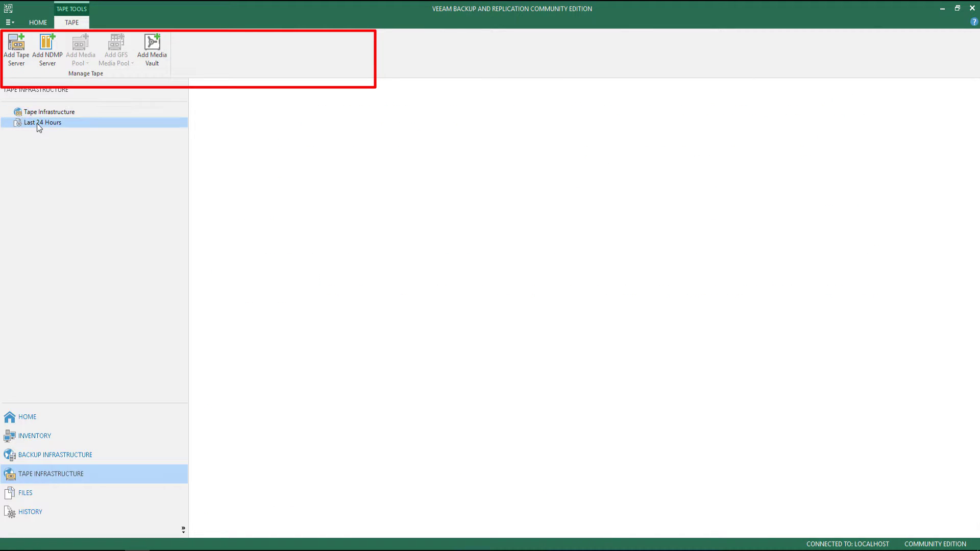
Step: Return to the Home view and inspect which backup job and replication job types are offered
left_click(34, 417)
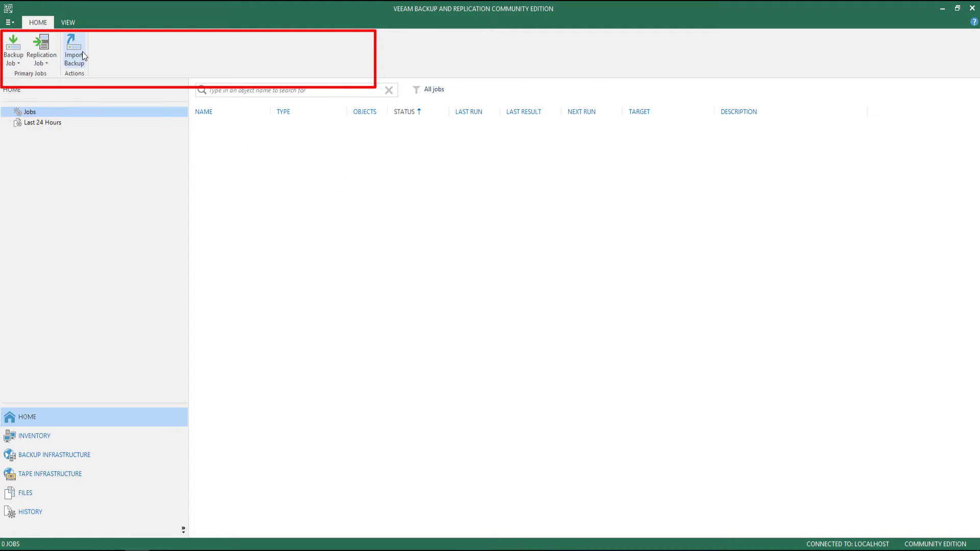
left_click(13, 54)
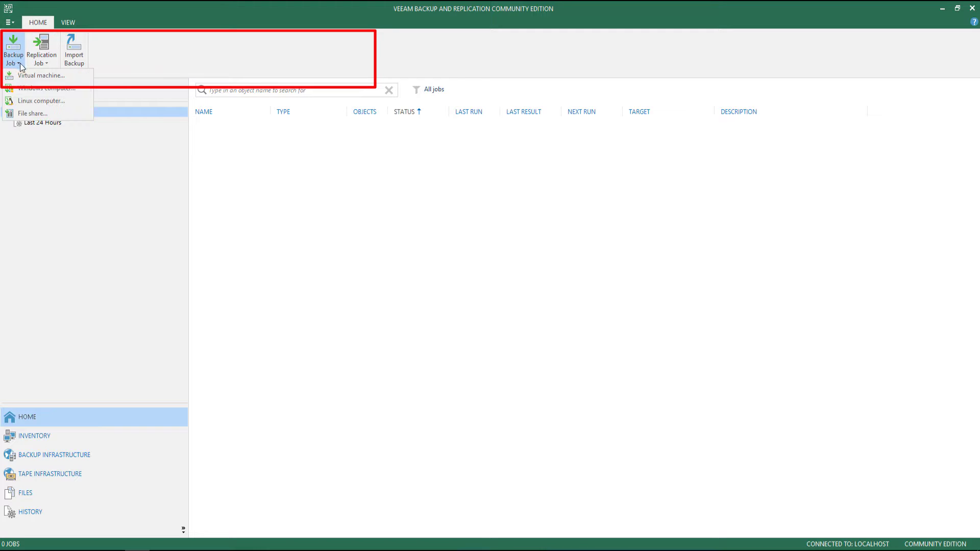
left_click(47, 58)
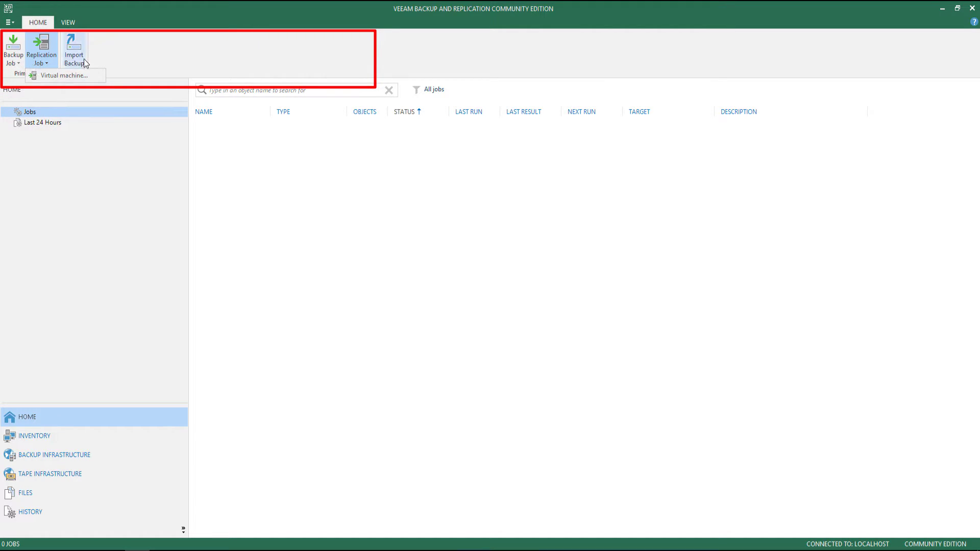
Step: Show the Inventory view, inspect the server types offered by Add Server, and cancel without adding one
left_click(31, 440)
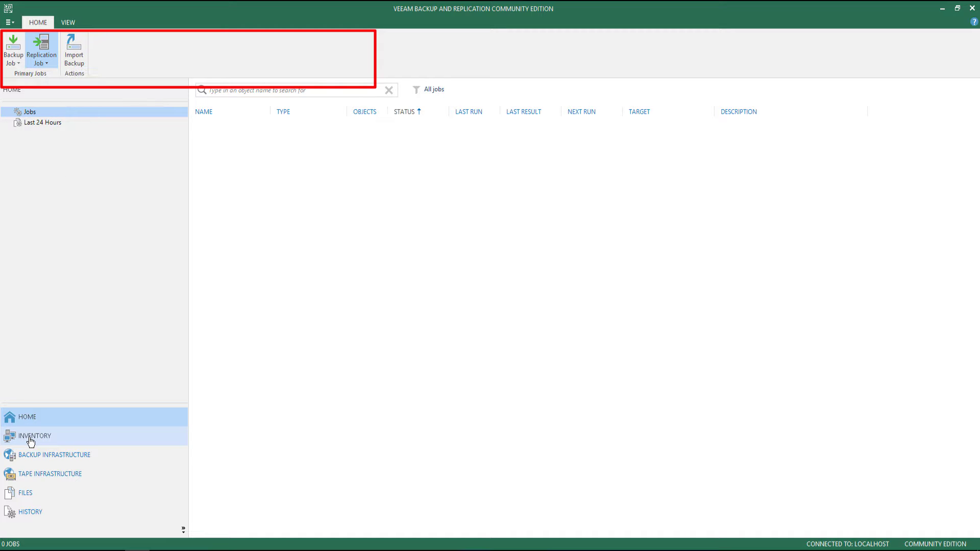
left_click(30, 440)
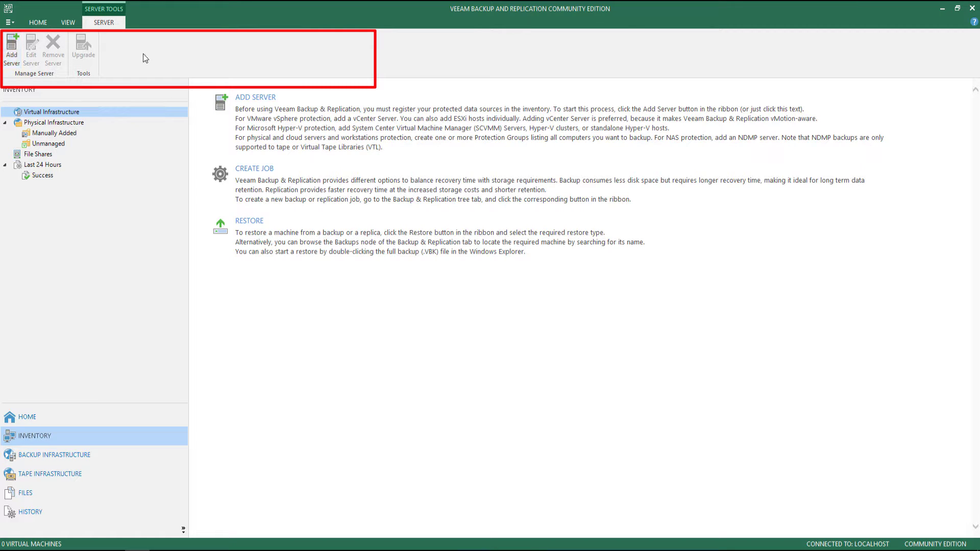
left_click(10, 46)
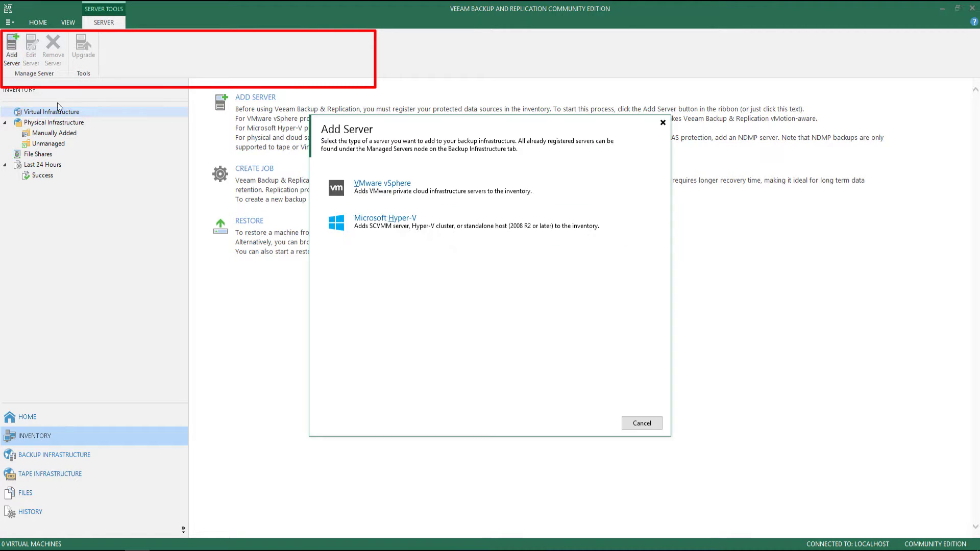
left_click(640, 424)
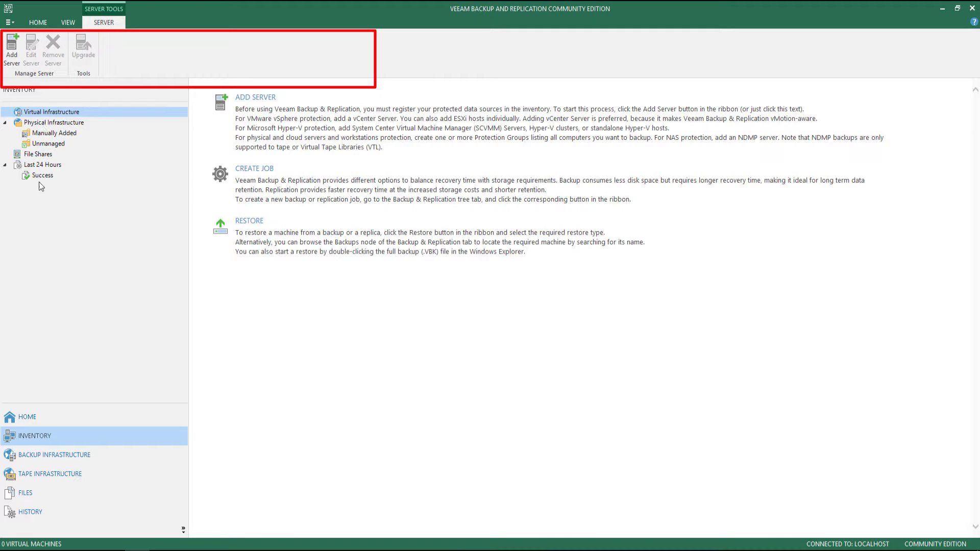
Step: Return to the Home view and look at its View commands before going back to the job commands
left_click(21, 417)
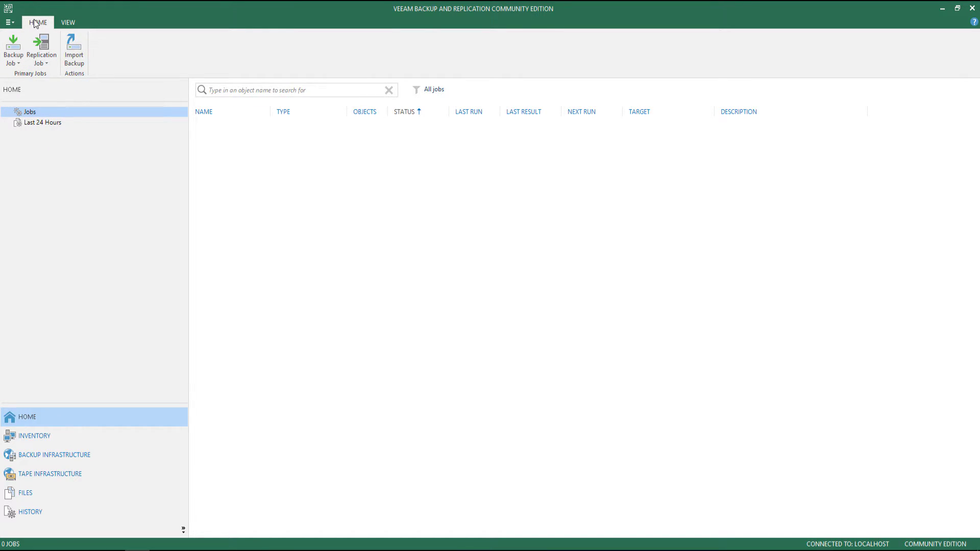
left_click(68, 23)
left_click(48, 24)
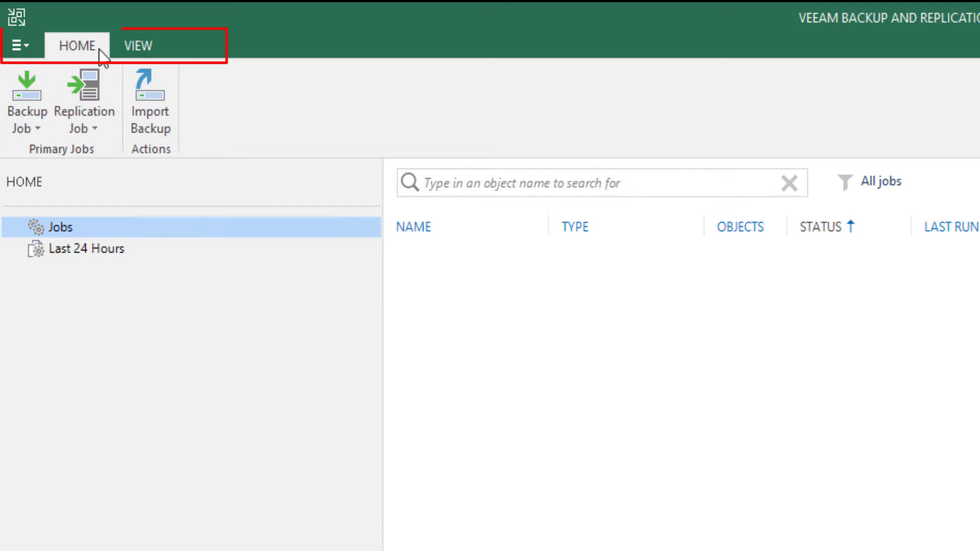
Step: Try the Compact View and Off settings of the statistics pane, restore Full View, and return to the job commands
left_click(138, 48)
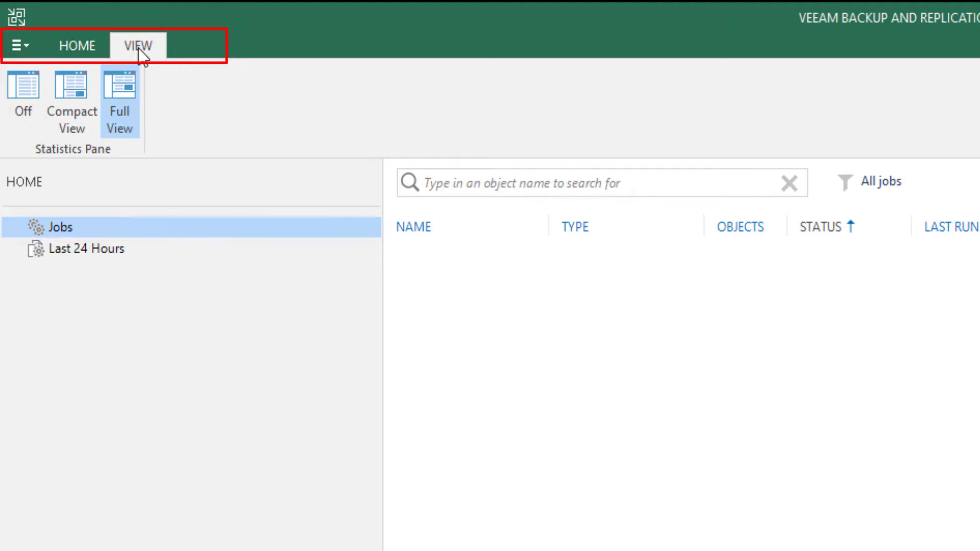
left_click(84, 54)
left_click(137, 49)
left_click(66, 94)
left_click(11, 99)
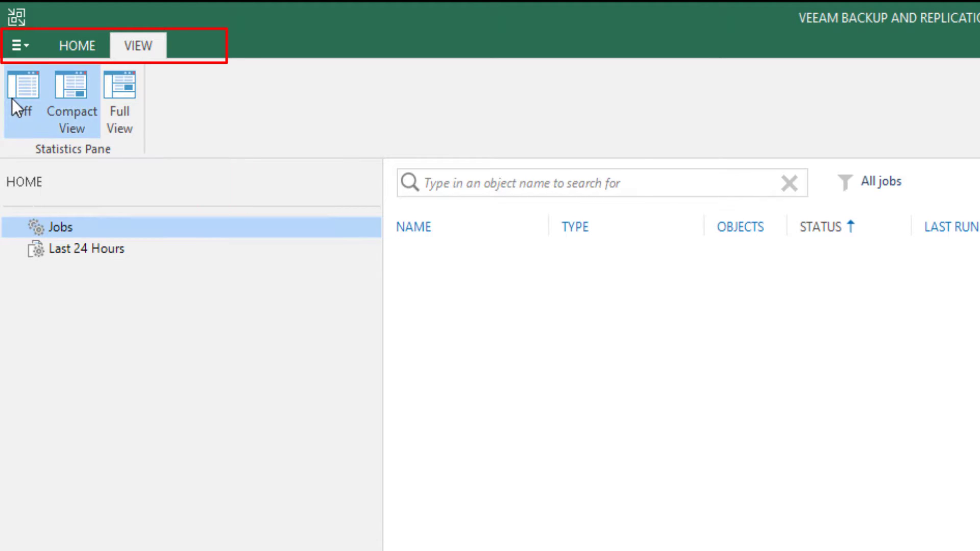
left_click(113, 105)
left_click(77, 47)
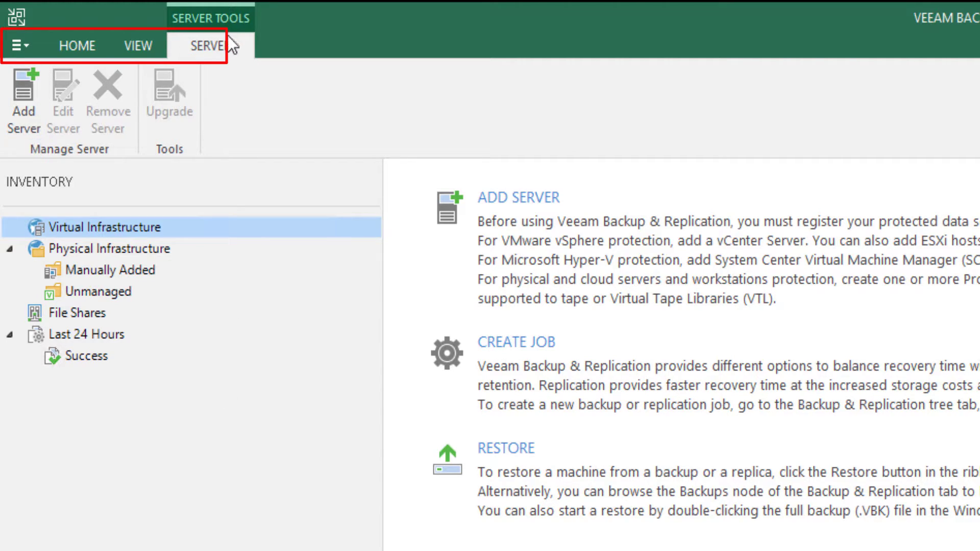
Step: Show the Inventory view and compare the Home, View and Server commands available for Virtual Infrastructure
left_click(125, 48)
left_click(88, 47)
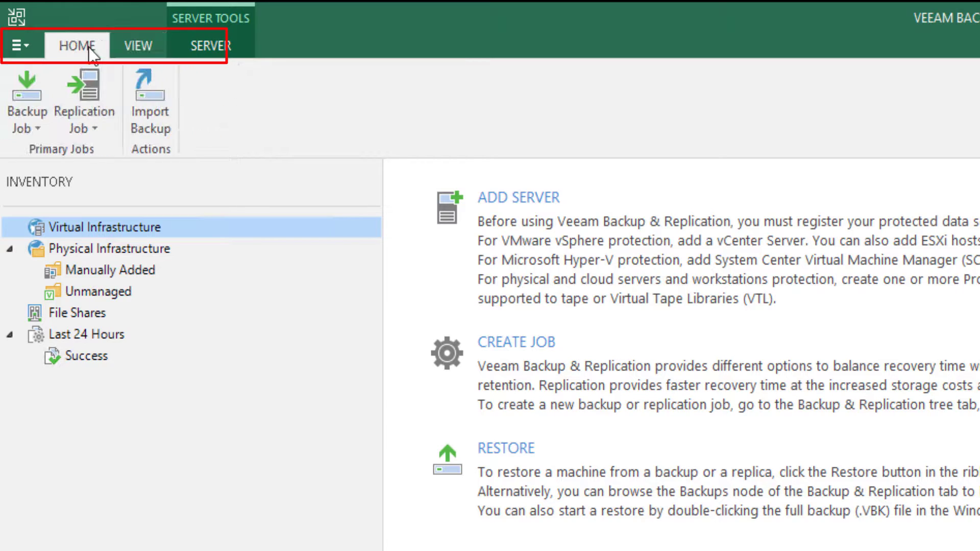
left_click(213, 47)
left_click(138, 46)
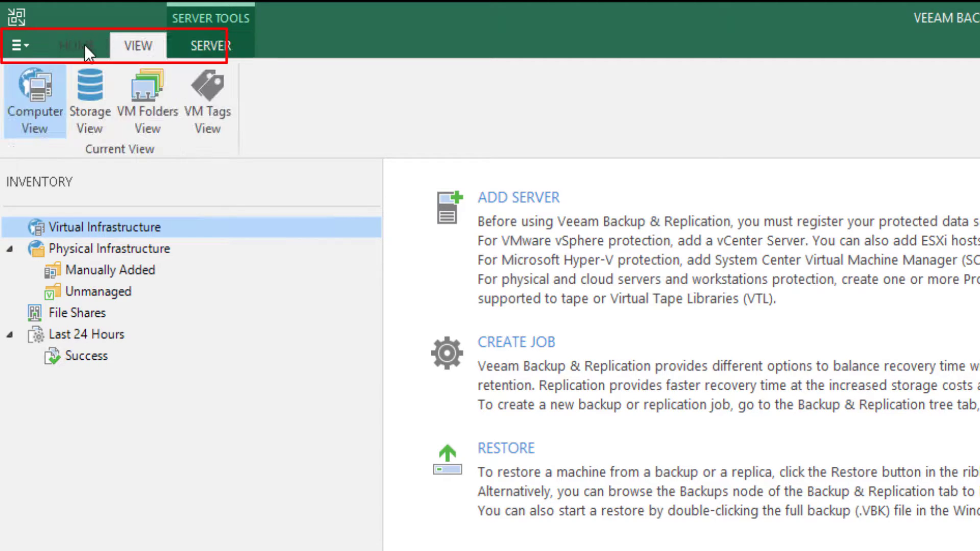
left_click(73, 45)
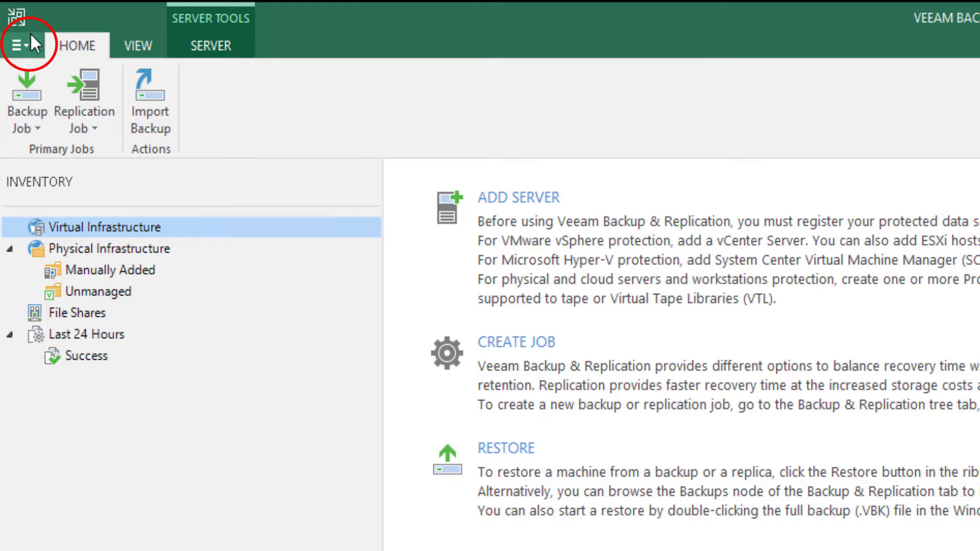
Step: Examine the license information, including the edition, instances and license installation option, and close it without installing a license
left_click(19, 46)
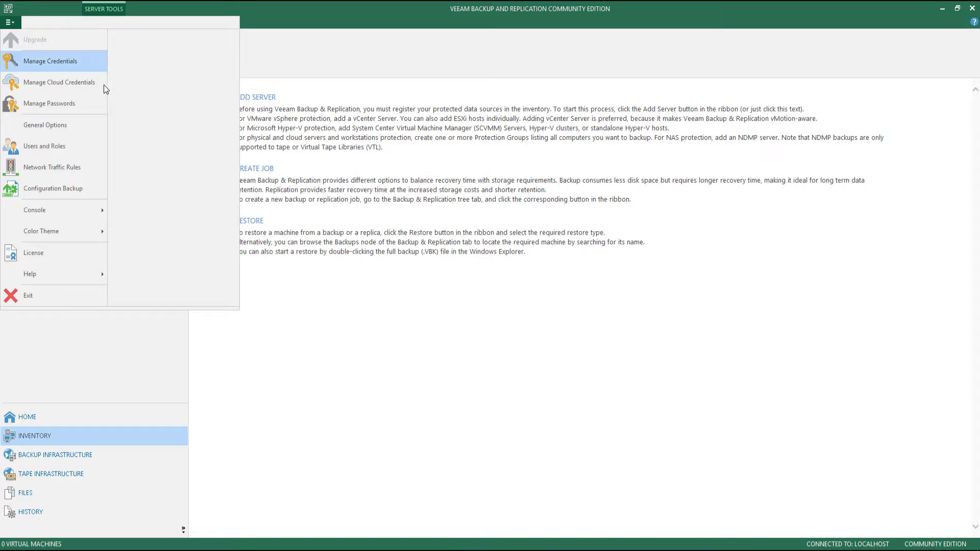
left_click(36, 255)
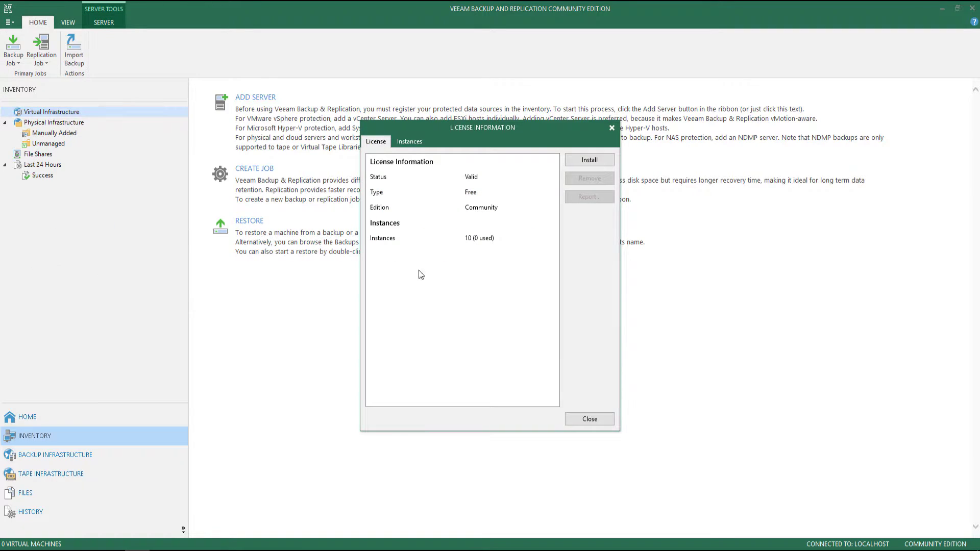
left_click(409, 142)
left_click(385, 144)
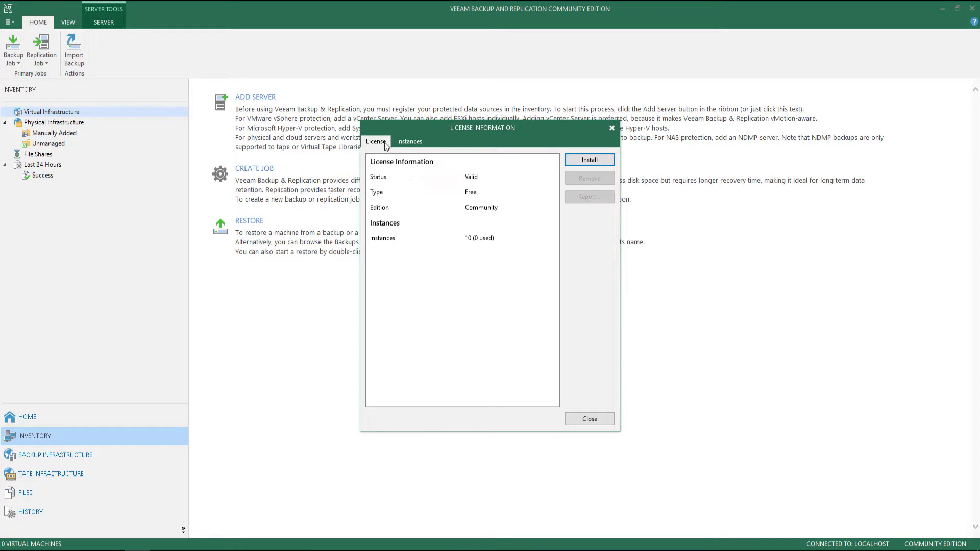
left_click(582, 168)
left_click(811, 386)
left_click(427, 200)
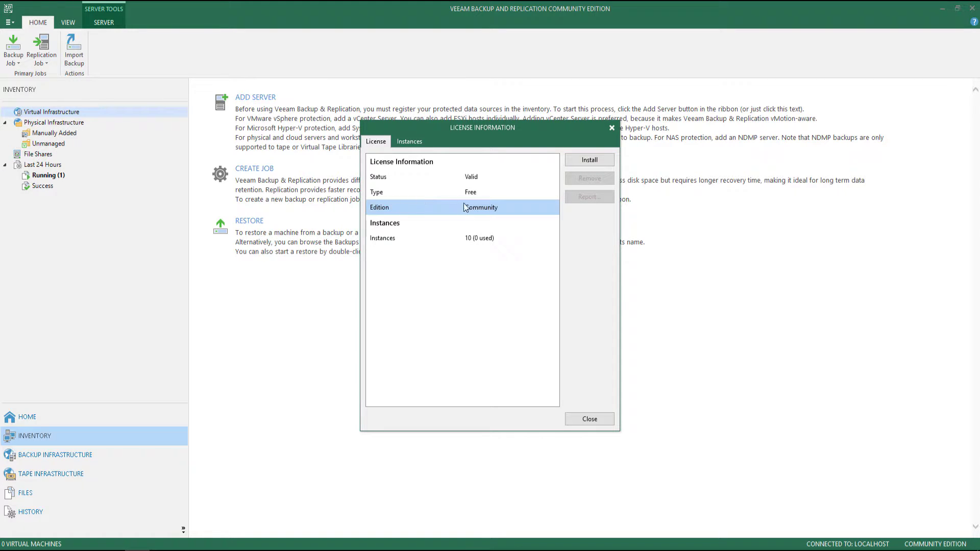
left_click(481, 194)
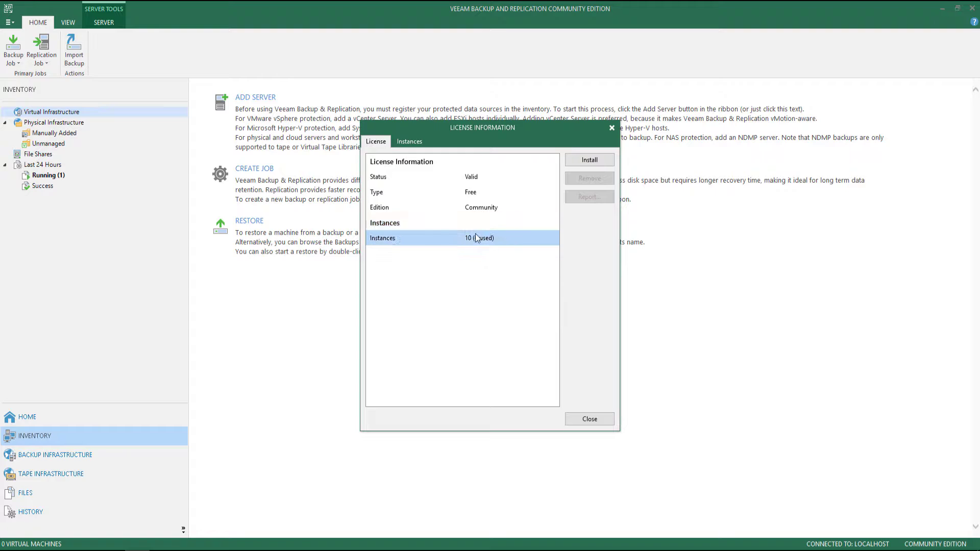
left_click(611, 129)
Step: Look at the color themes and inspect the General Options for security and e-mail notifications, cancelling without saving changes
left_click(15, 25)
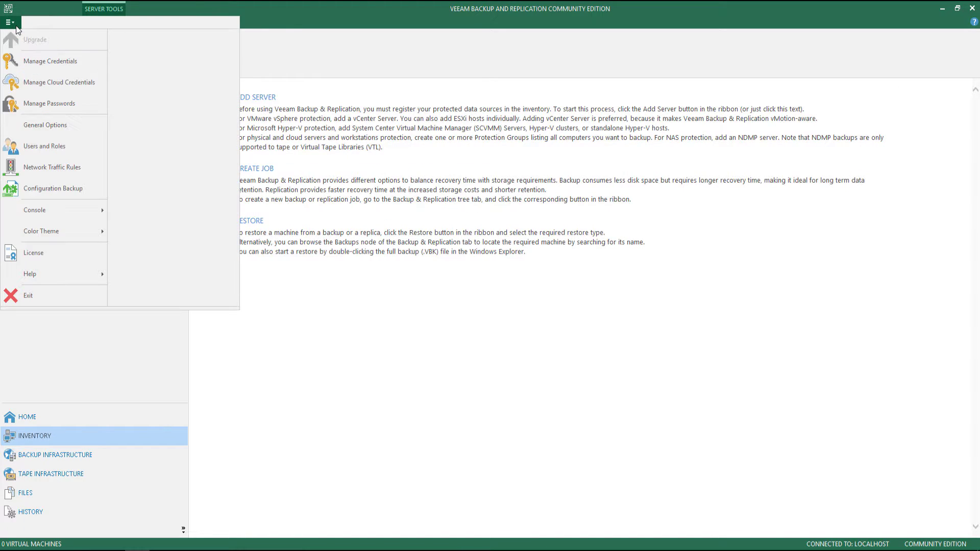
mouse_move(54, 227)
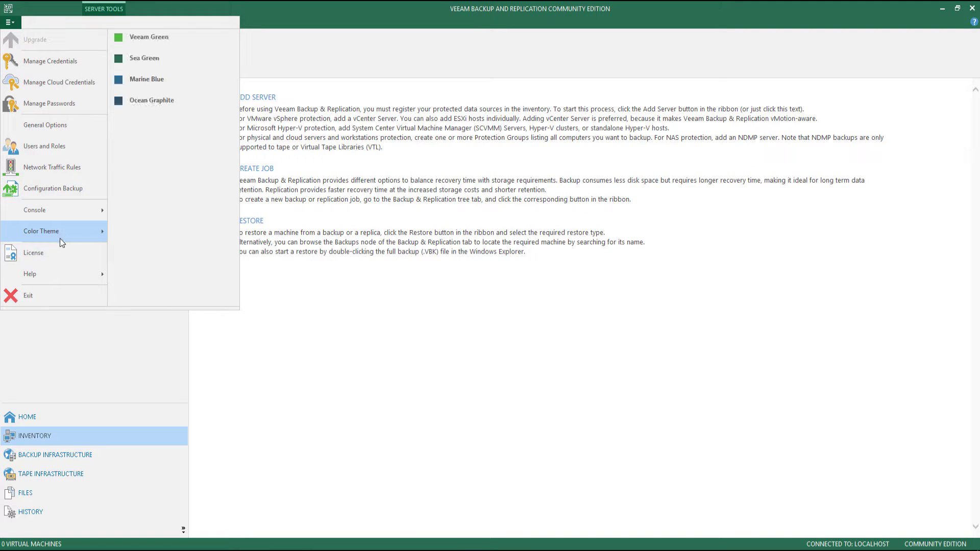
left_click(53, 125)
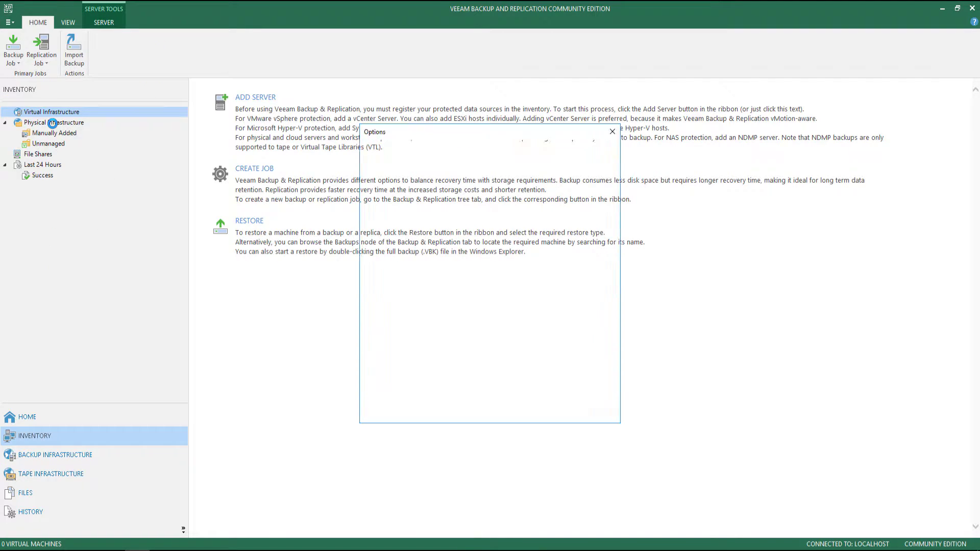
left_click(415, 152)
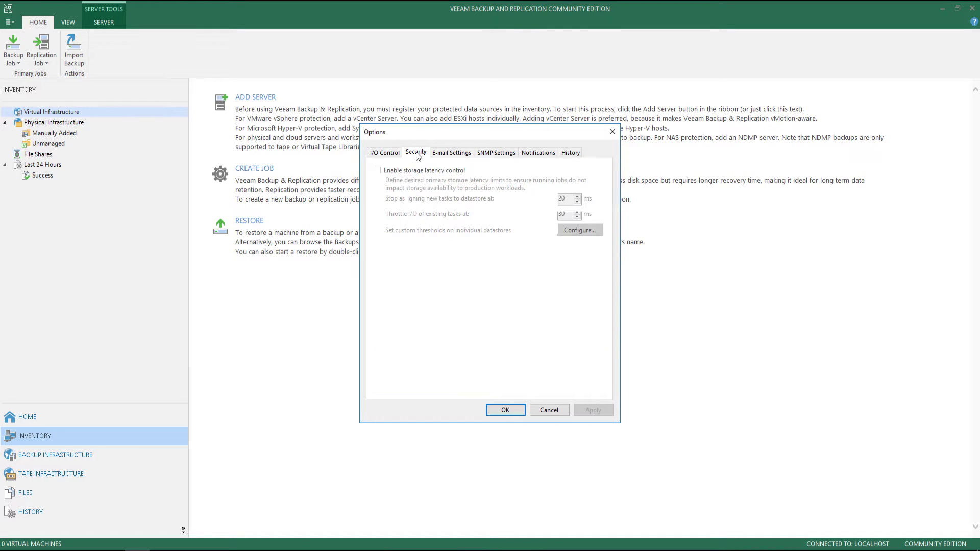
left_click(455, 152)
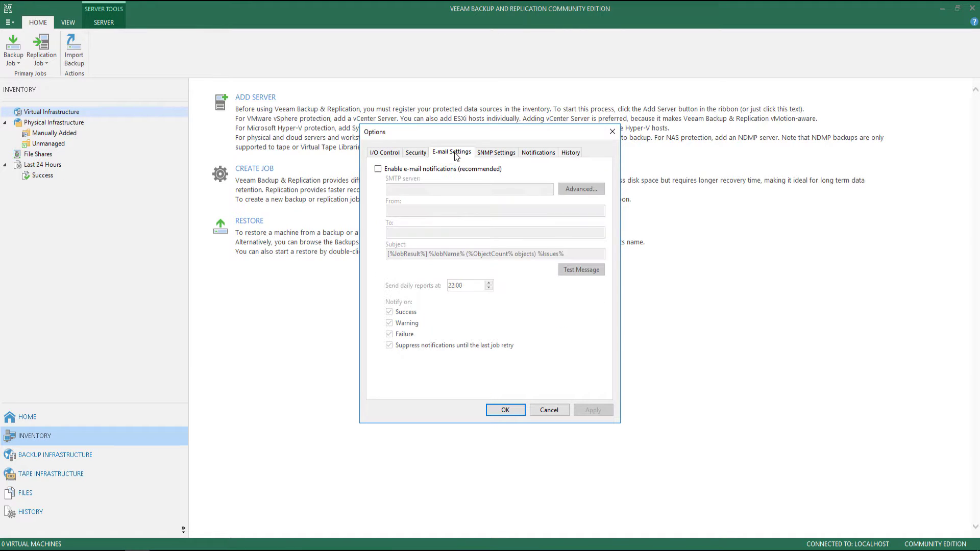
left_click(378, 172)
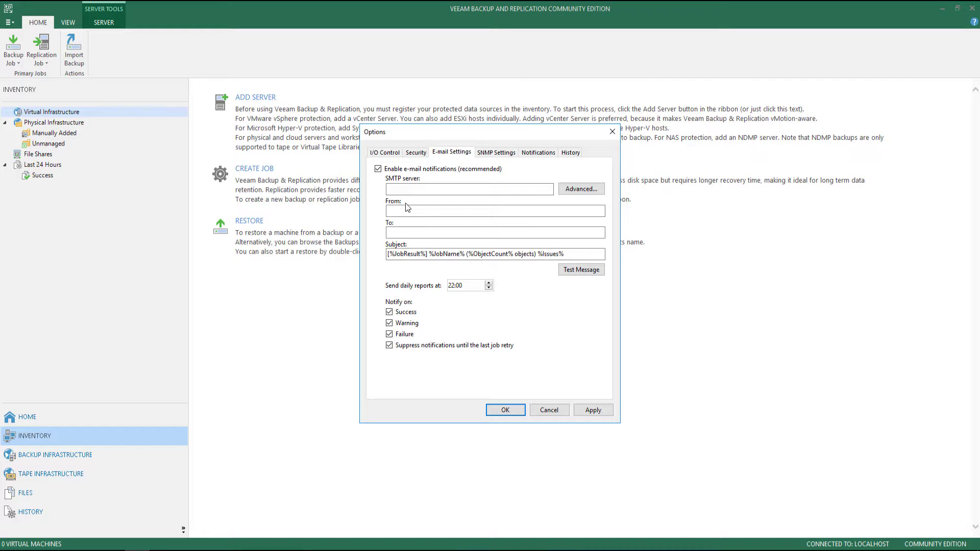
left_click(492, 154)
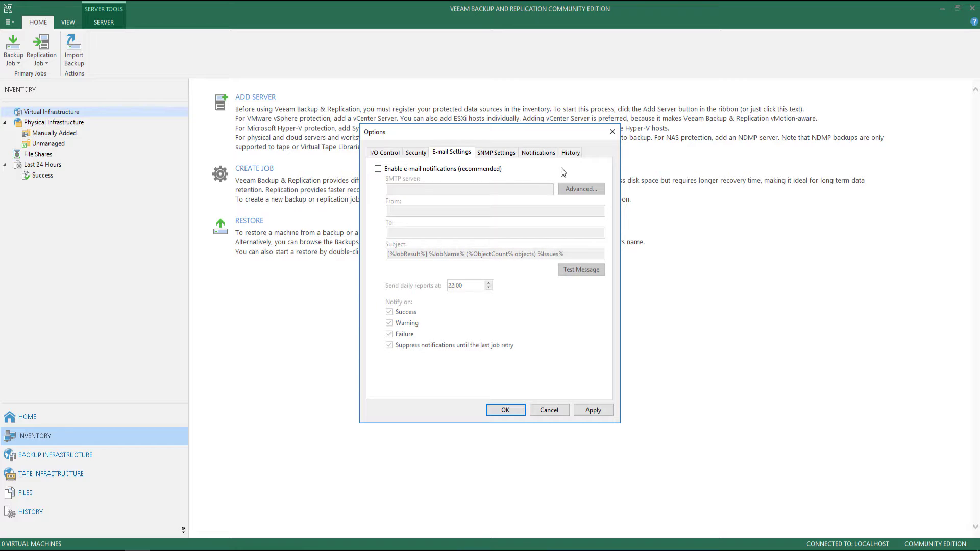
left_click(549, 410)
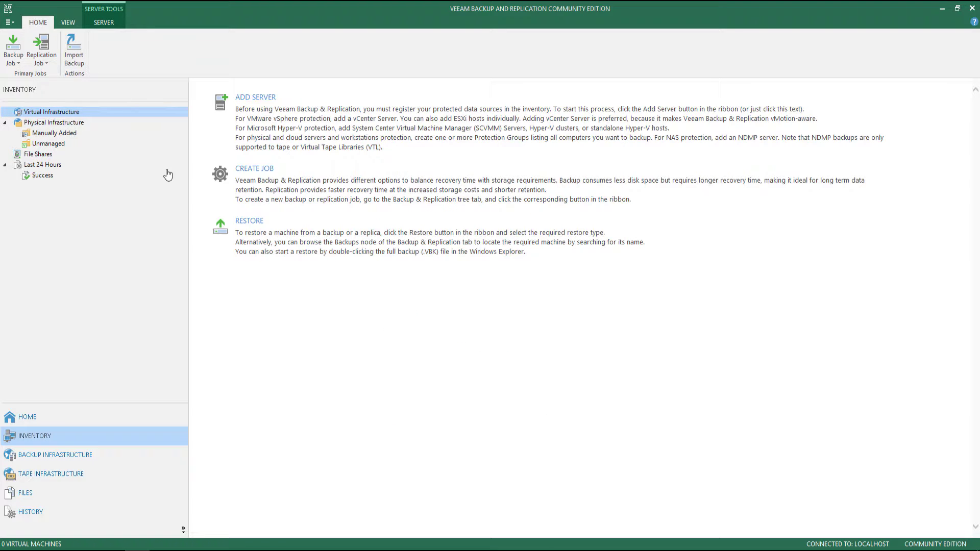
Step: Examine Manage Credentials, the account types it can add and the standard account form, and cancel without adding credentials
left_click(9, 23)
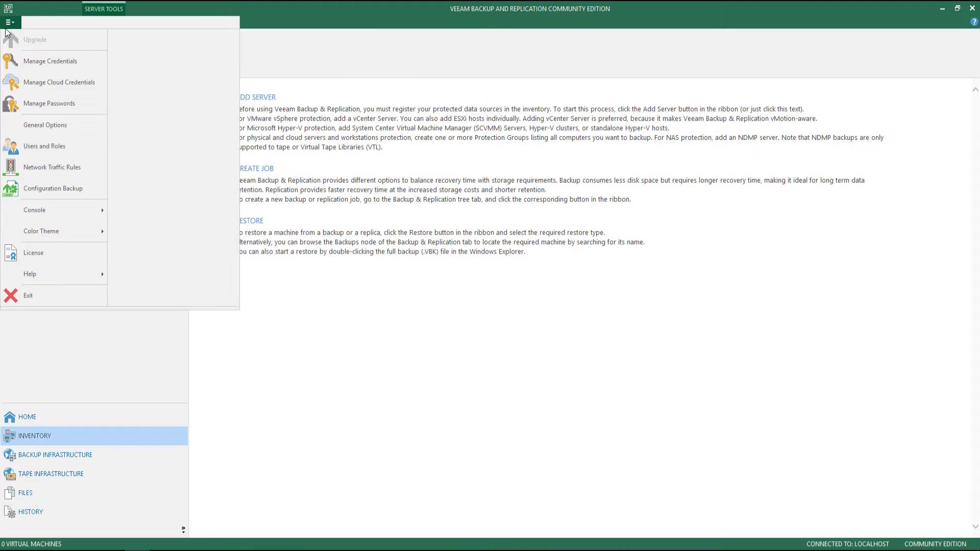
left_click(50, 61)
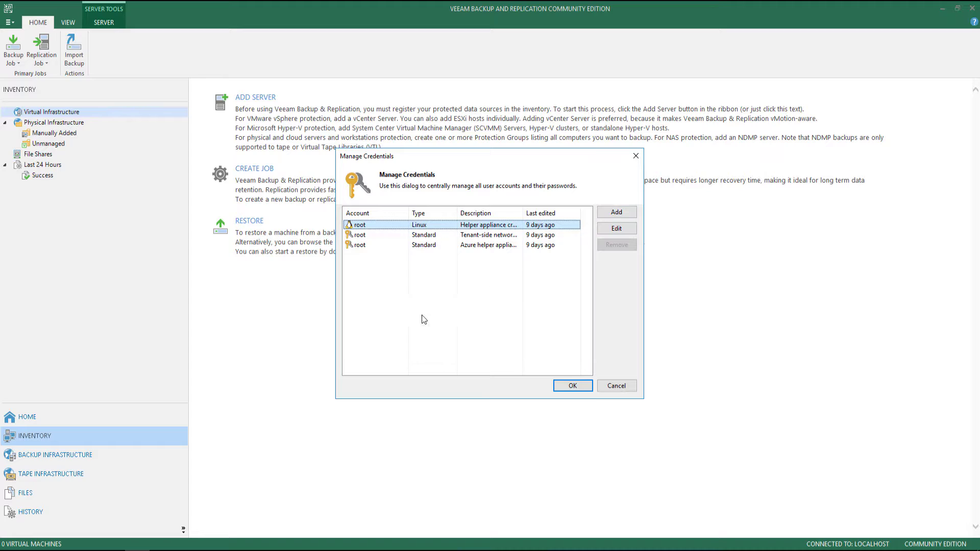
left_click(614, 213)
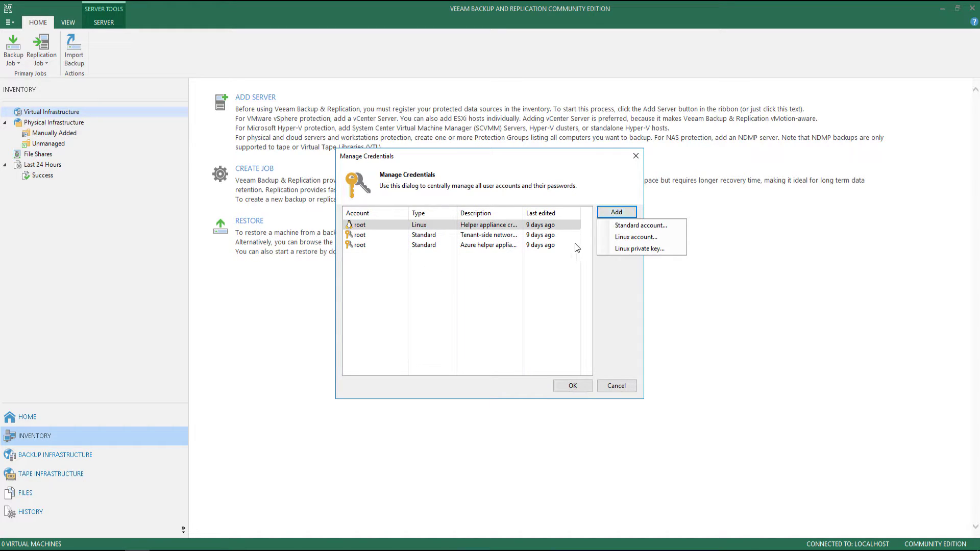
left_click(632, 226)
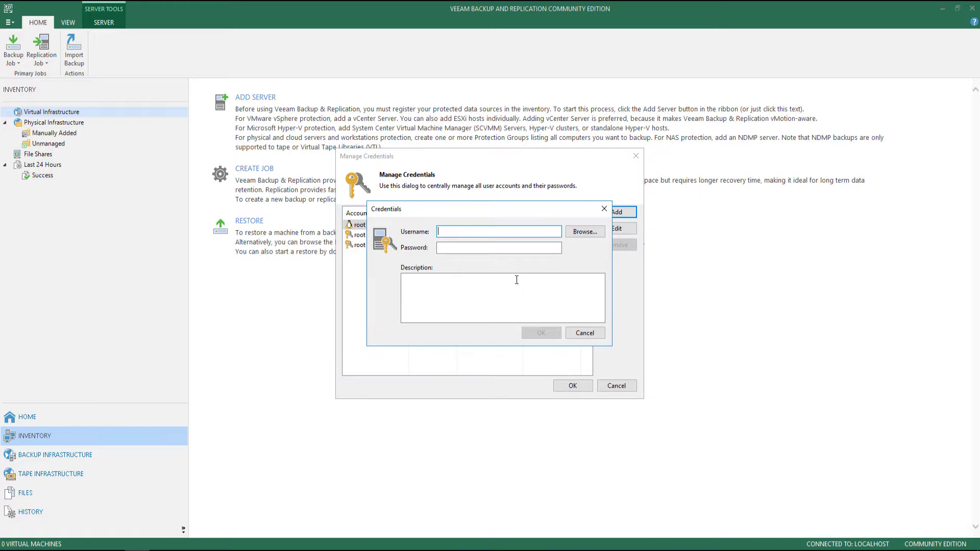
key("Escape")
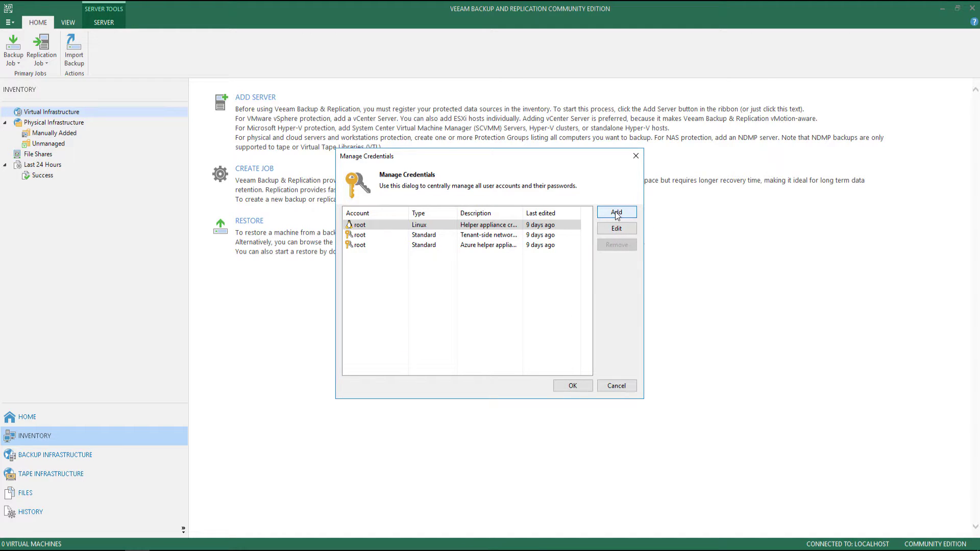
left_click(614, 213)
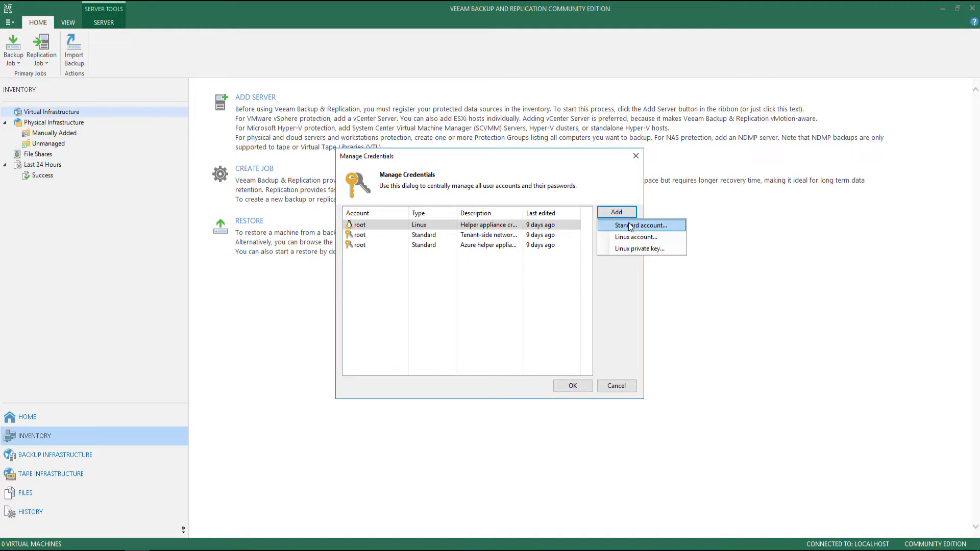
left_click(486, 290)
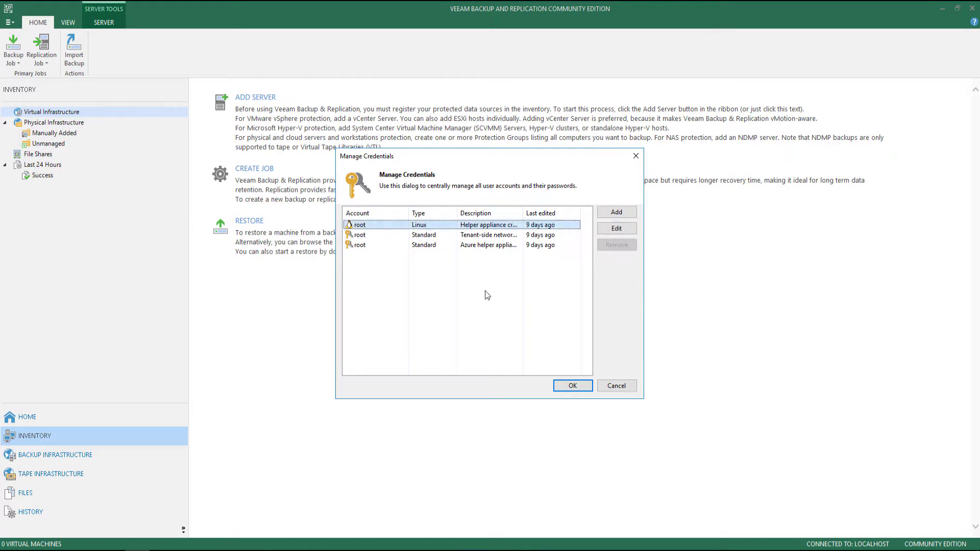
left_click(486, 290)
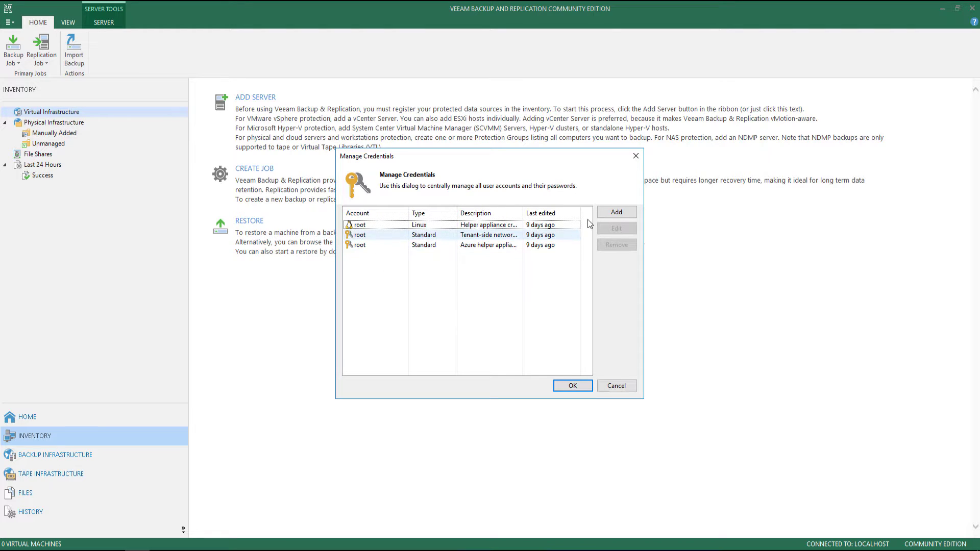
left_click(616, 212)
left_click(532, 281)
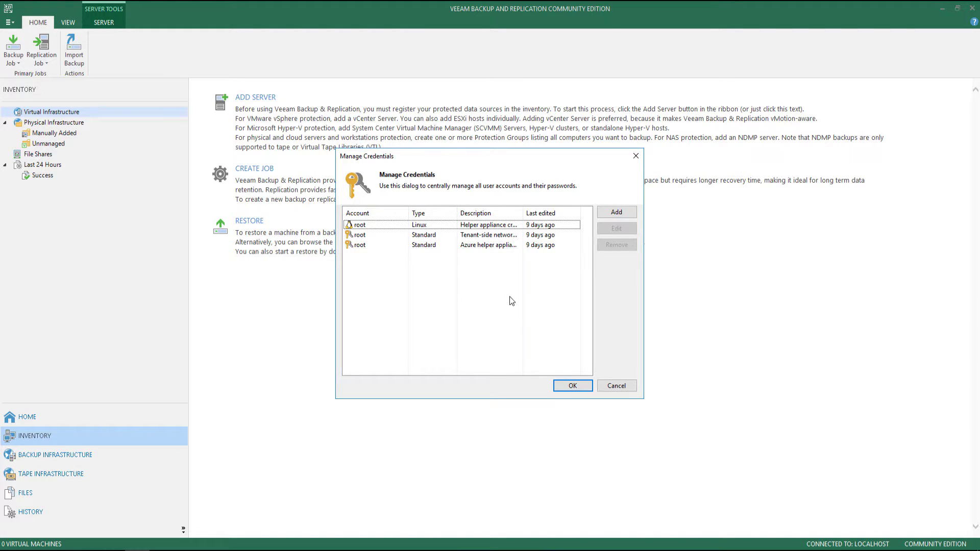
left_click(617, 385)
Step: Inspect which cloud account types can be added in Manage Cloud Credentials, and cancel without adding one
left_click(10, 22)
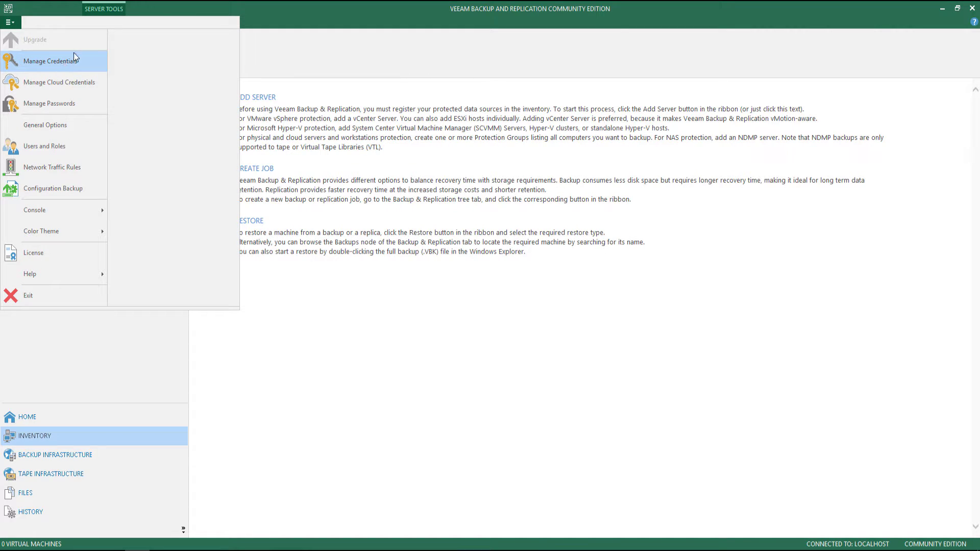
left_click(75, 83)
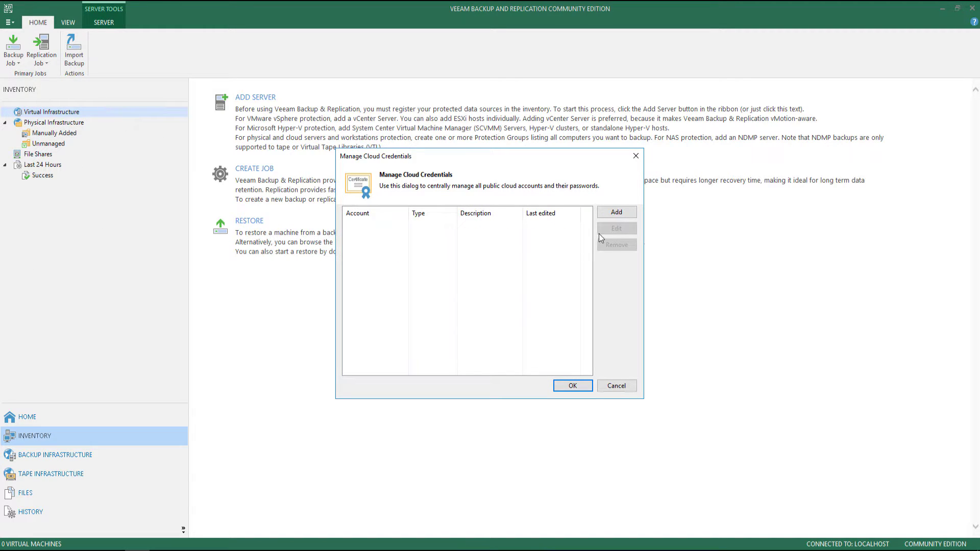
left_click(623, 211)
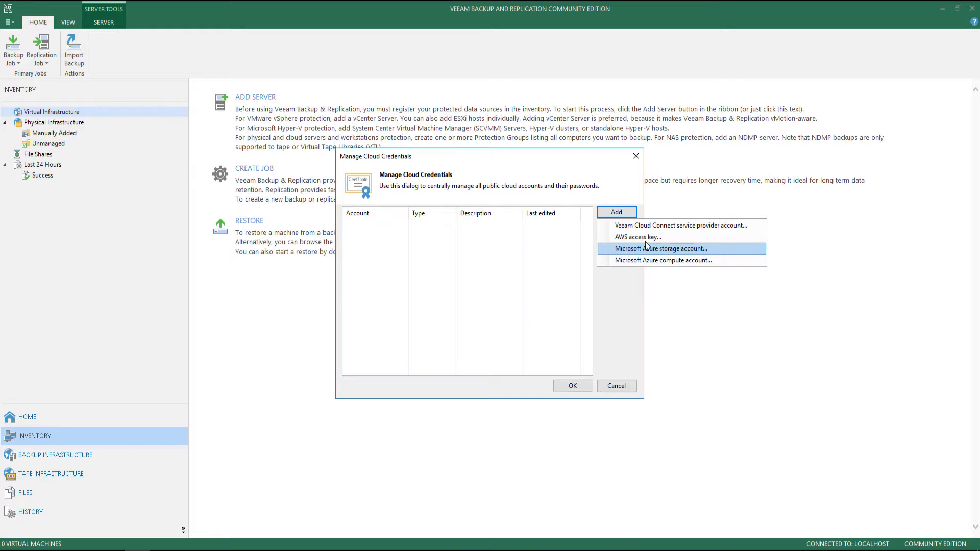
left_click(414, 244)
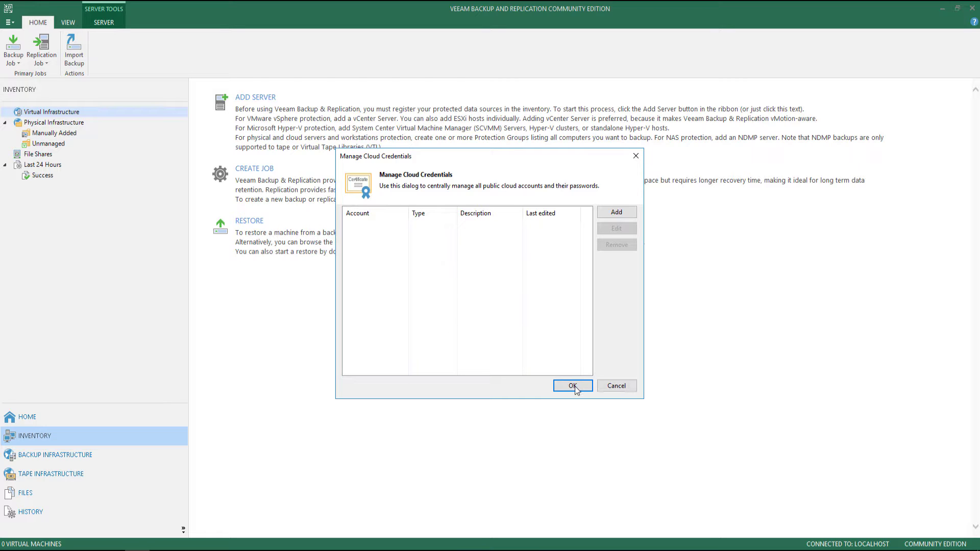
left_click(619, 384)
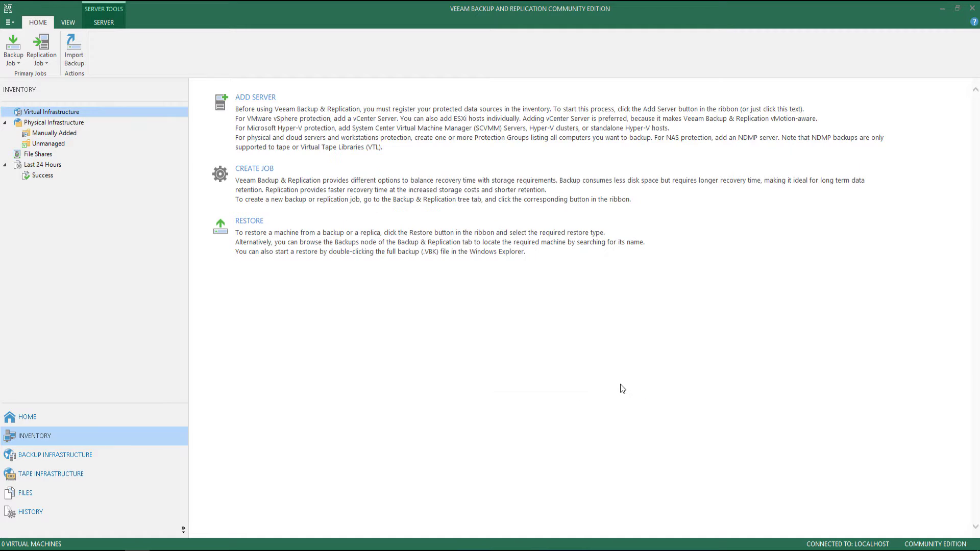
Step: Inspect the Password Manager for encryption passwords and the General Options for I/O control, cancelling both without changes
left_click(9, 22)
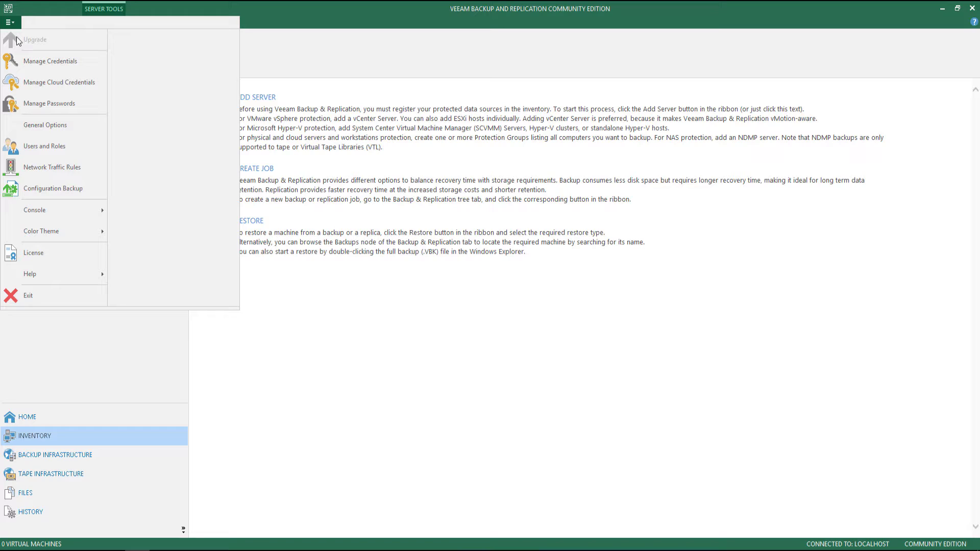
left_click(47, 104)
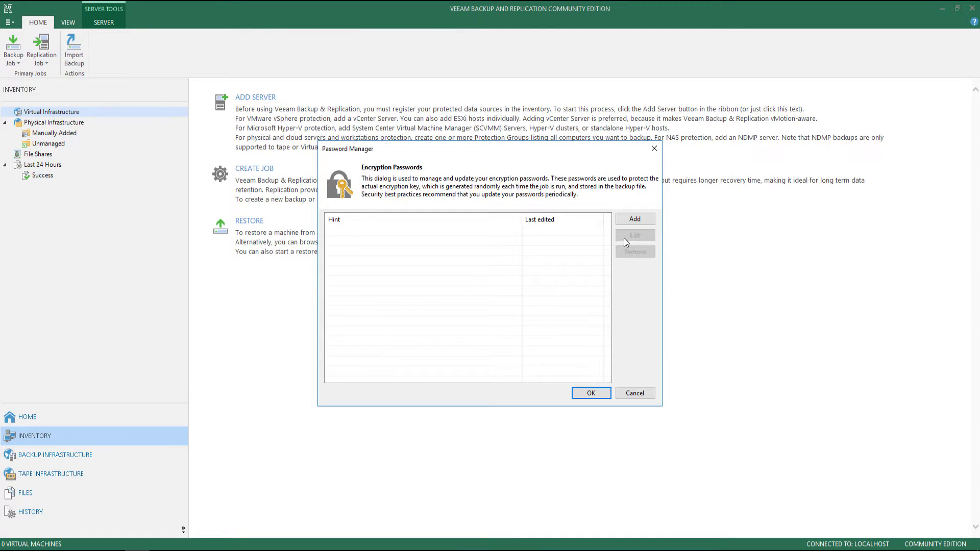
left_click(638, 394)
left_click(9, 23)
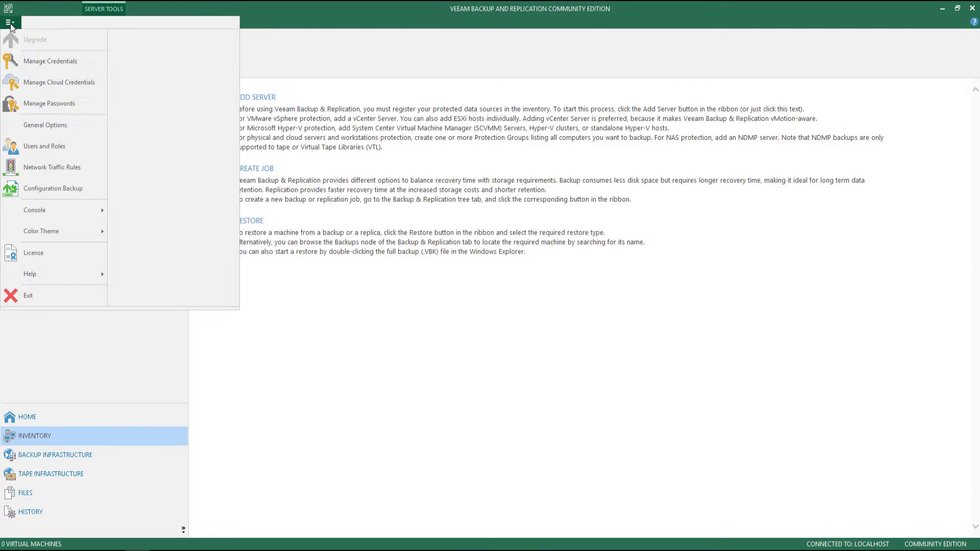
left_click(65, 125)
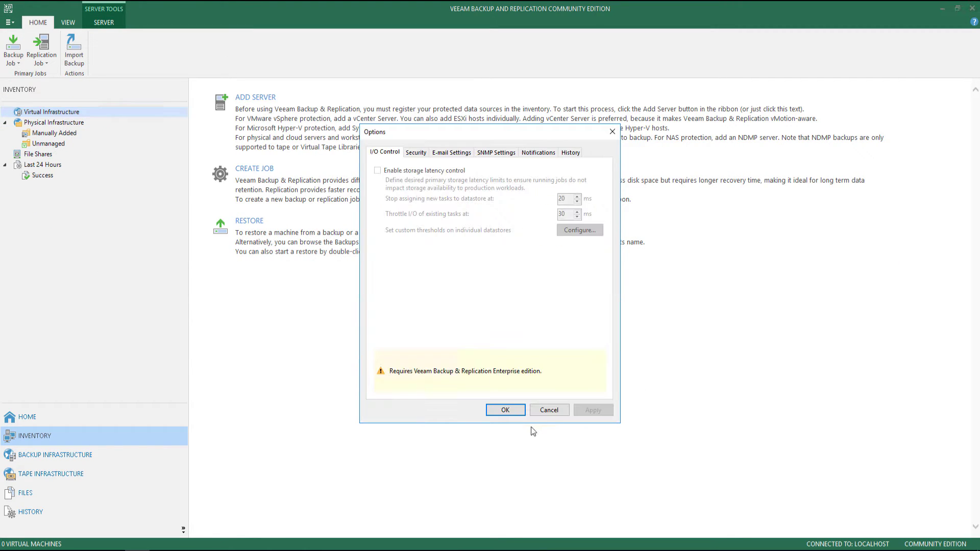
left_click(549, 410)
Step: Examine Users and Roles and the roles assignable to a new user or group, and cancel without adding one
left_click(9, 23)
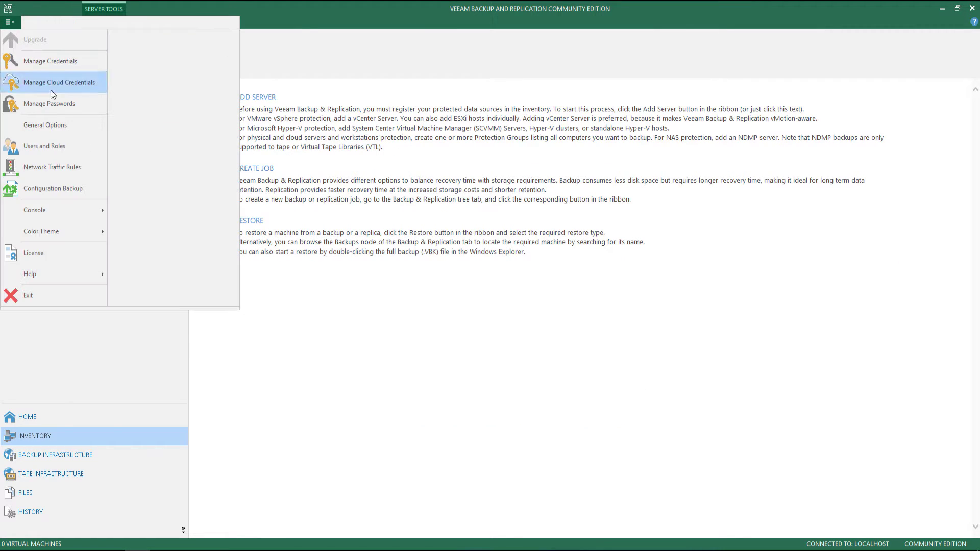
left_click(45, 145)
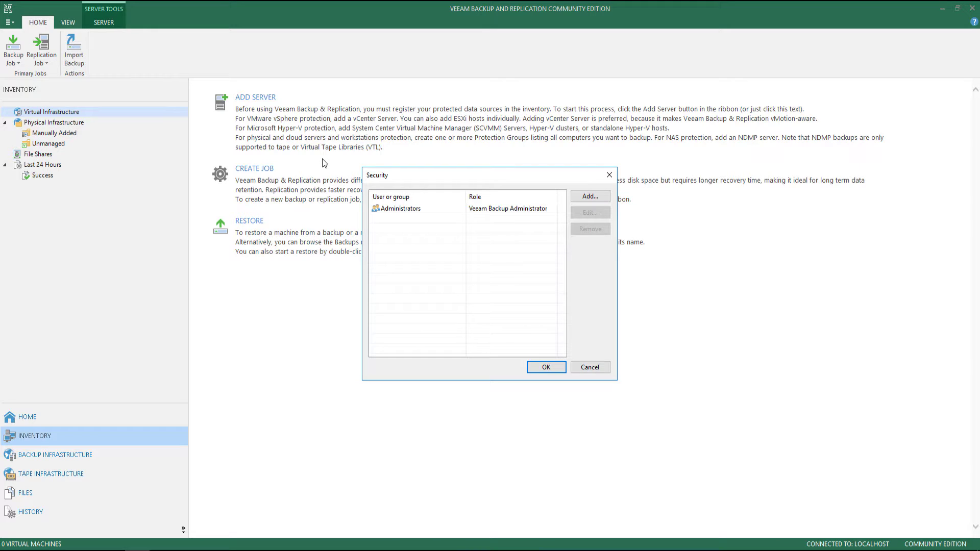
left_click(594, 198)
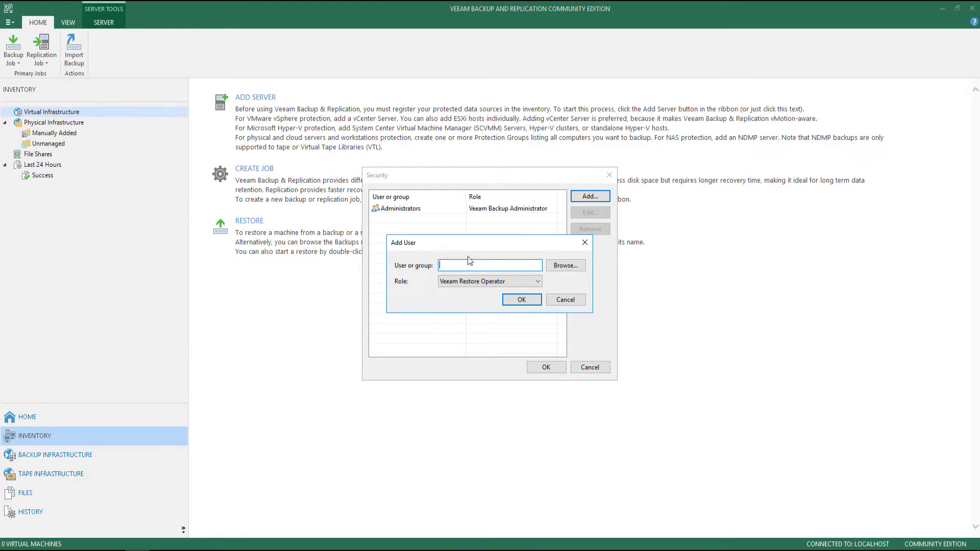
left_click(486, 282)
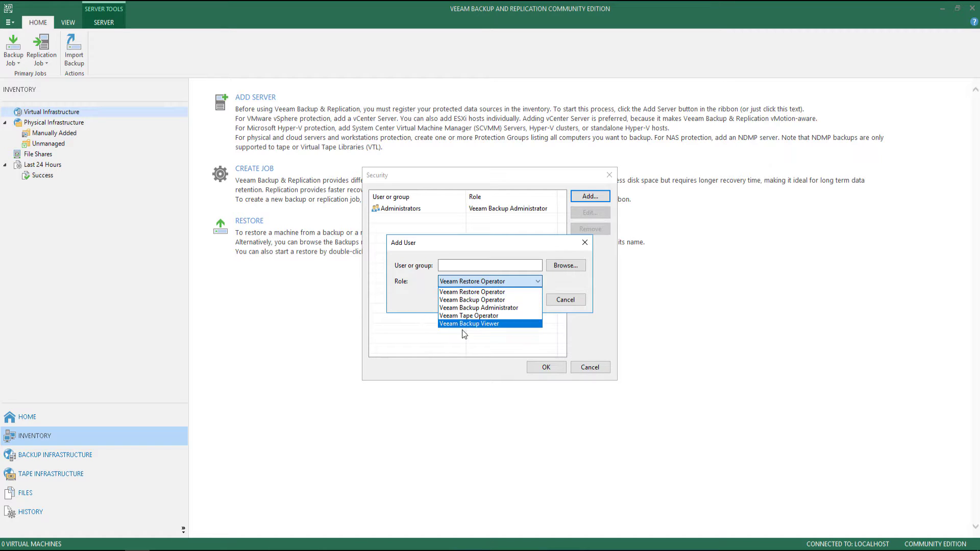
left_click(563, 291)
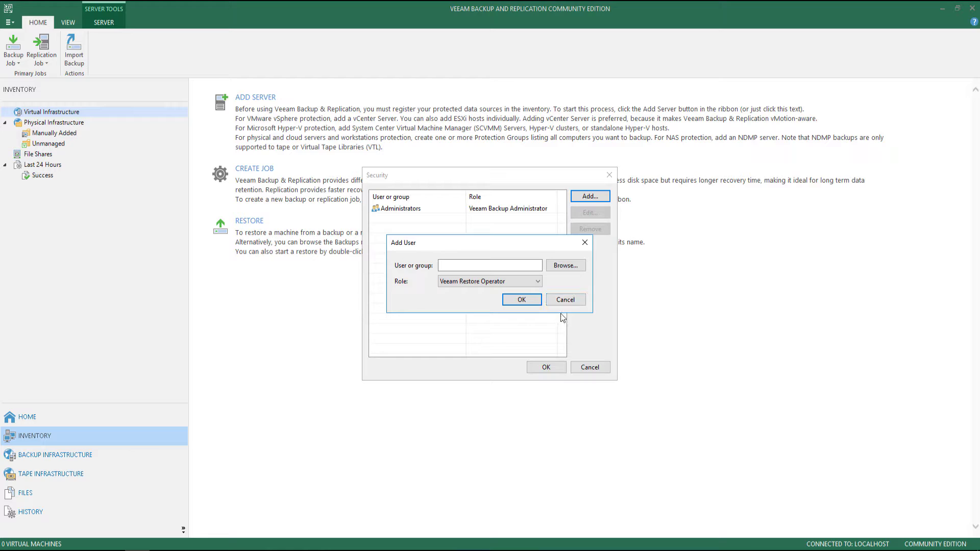
left_click(562, 304)
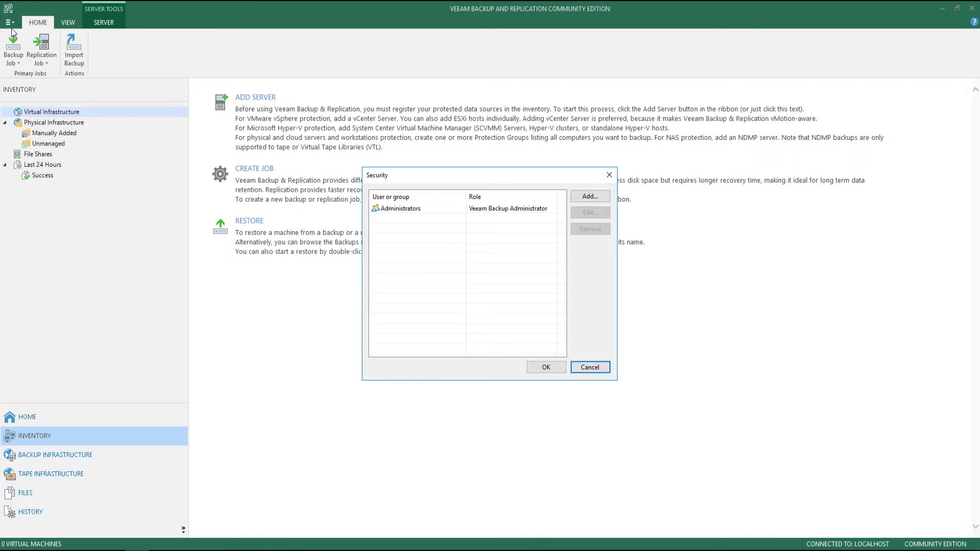
left_click(589, 368)
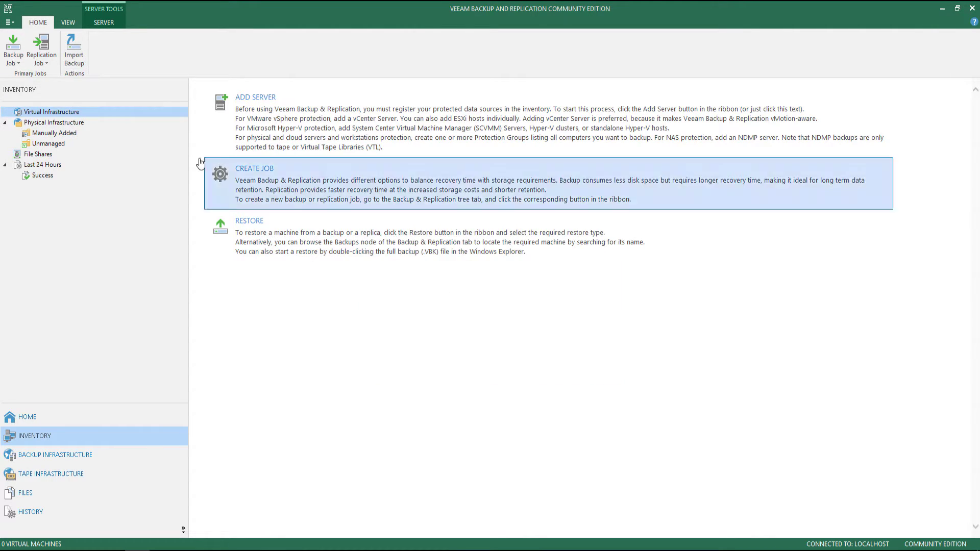
Step: Examine the Configuration Backup enable option, repository choices and retention adjustment, leaving the backup enabled with 10 restore points to keep
left_click(10, 22)
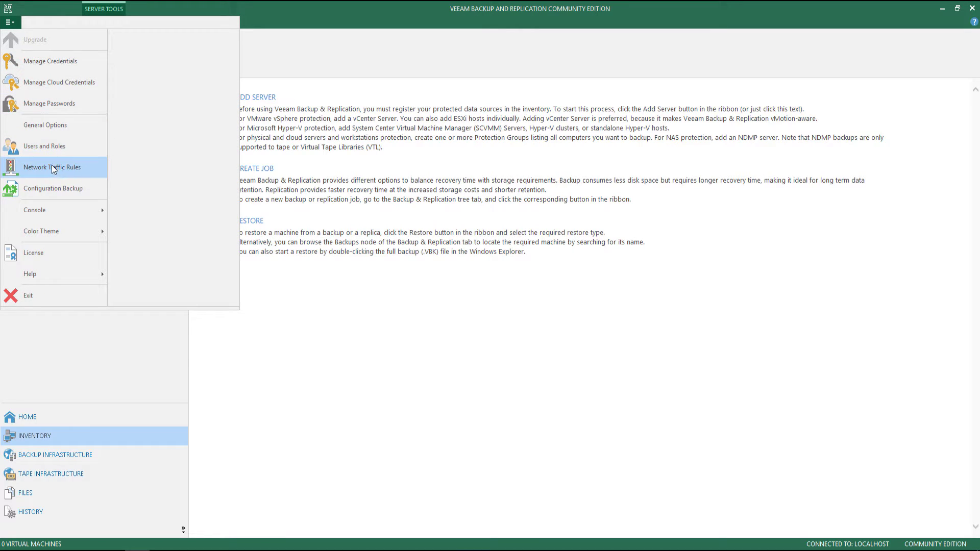
left_click(47, 195)
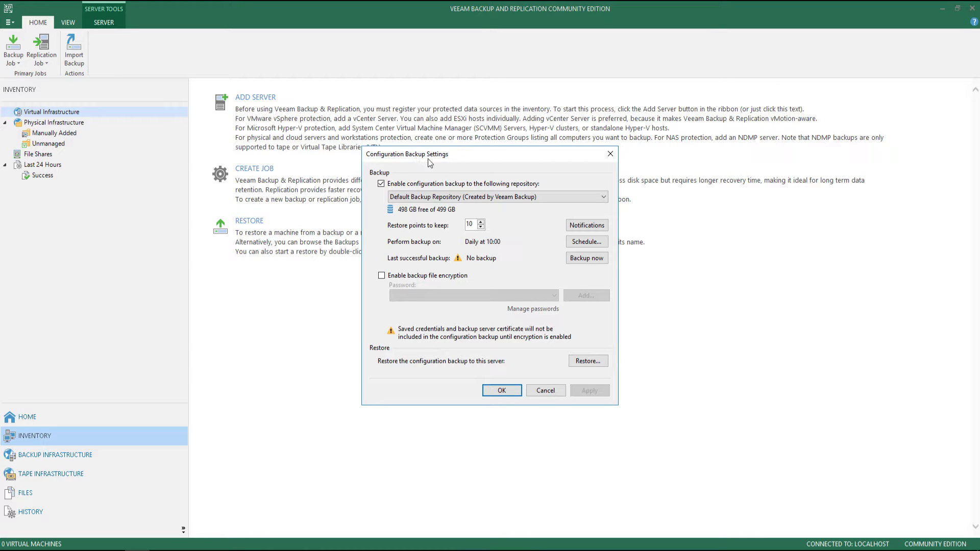
left_click(385, 187)
left_click(383, 186)
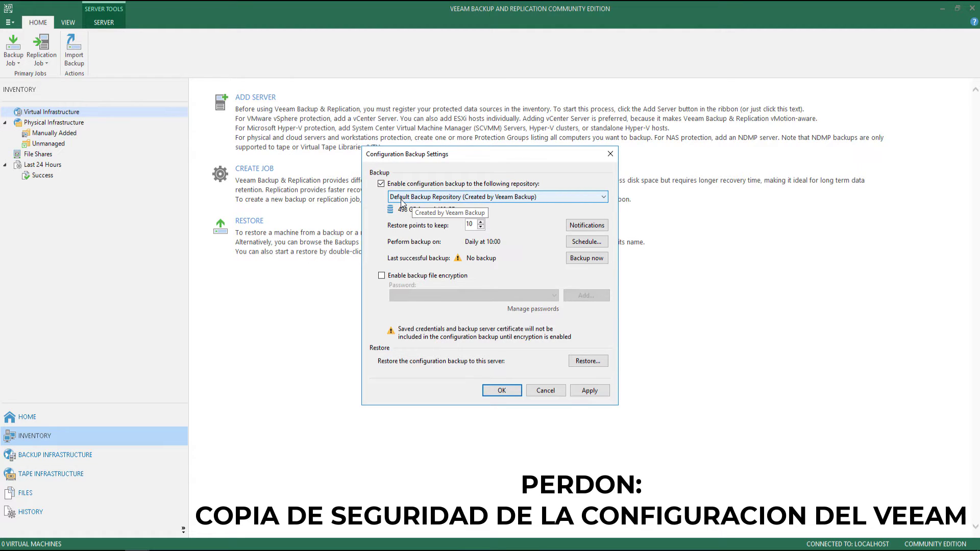
left_click(444, 199)
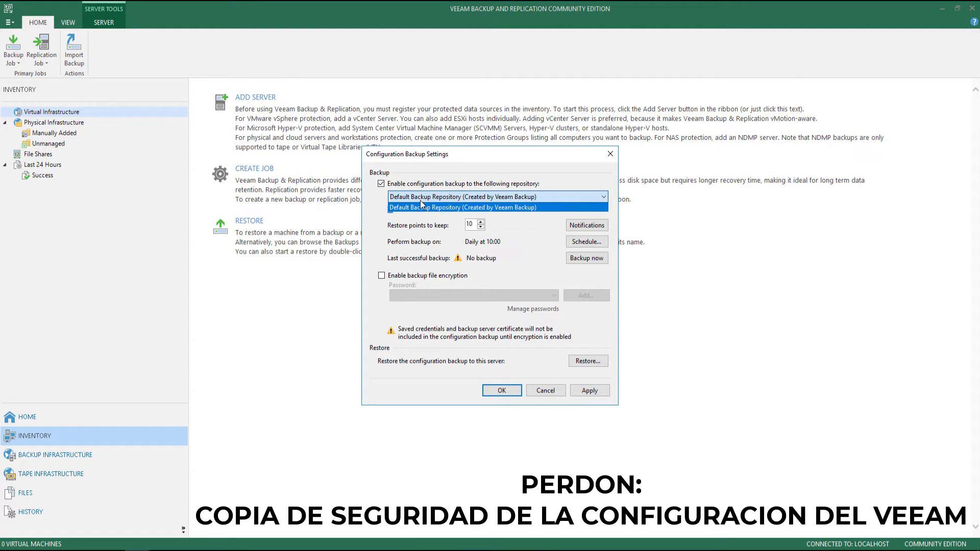
left_click(421, 204)
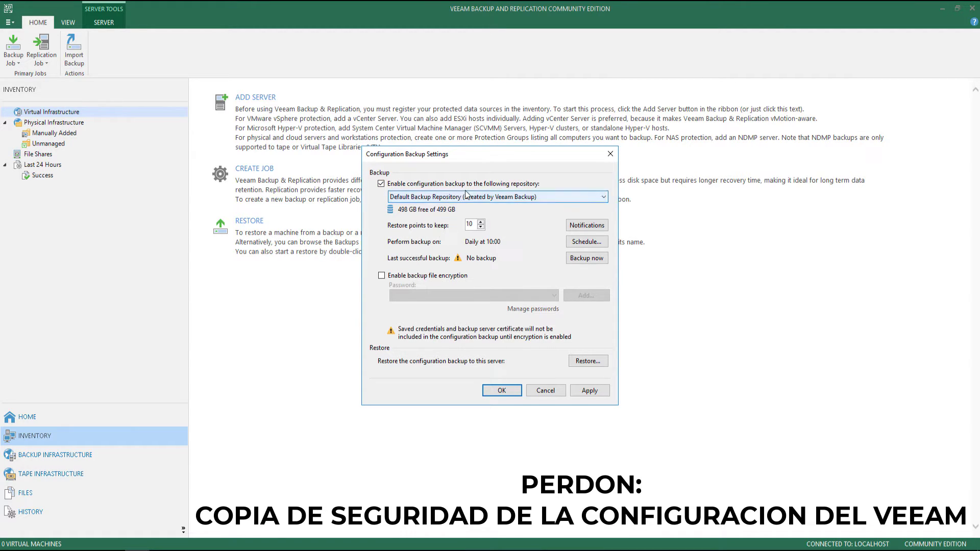
left_click(481, 227)
left_click(480, 227)
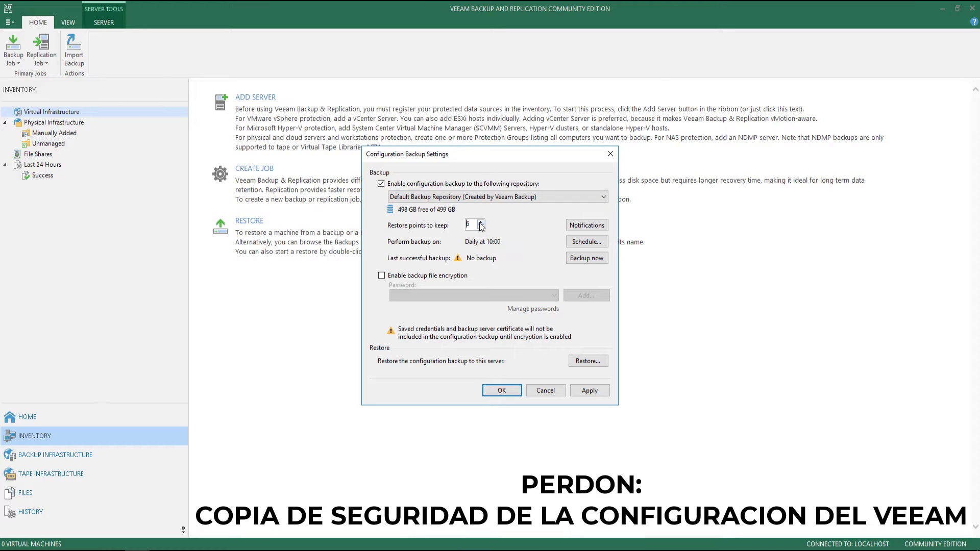
left_click(481, 223)
left_click(481, 223)
Step: Inspect the configuration backup's schedule and its e-mail notification options, cancelling both without saving changes
left_click(575, 243)
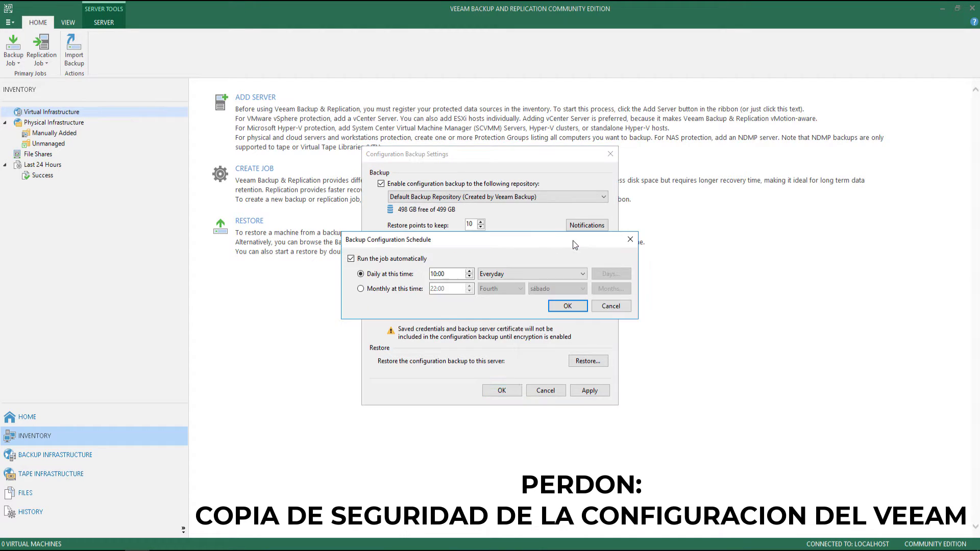
left_click(607, 304)
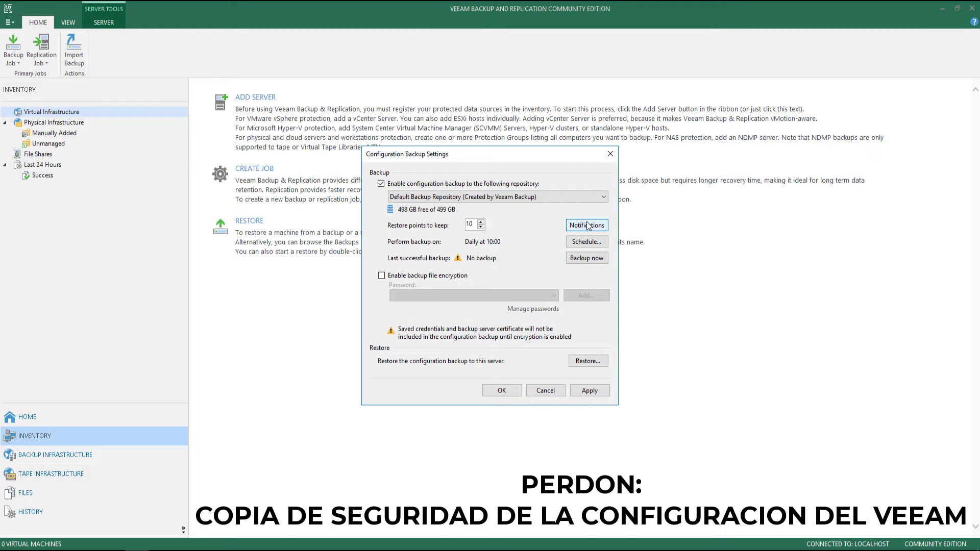
left_click(589, 226)
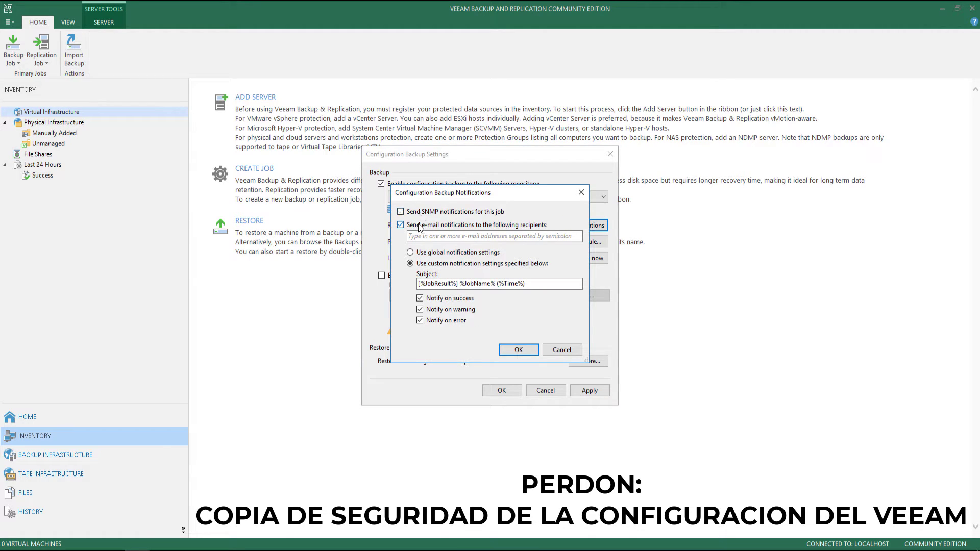
left_click(421, 225)
left_click(557, 350)
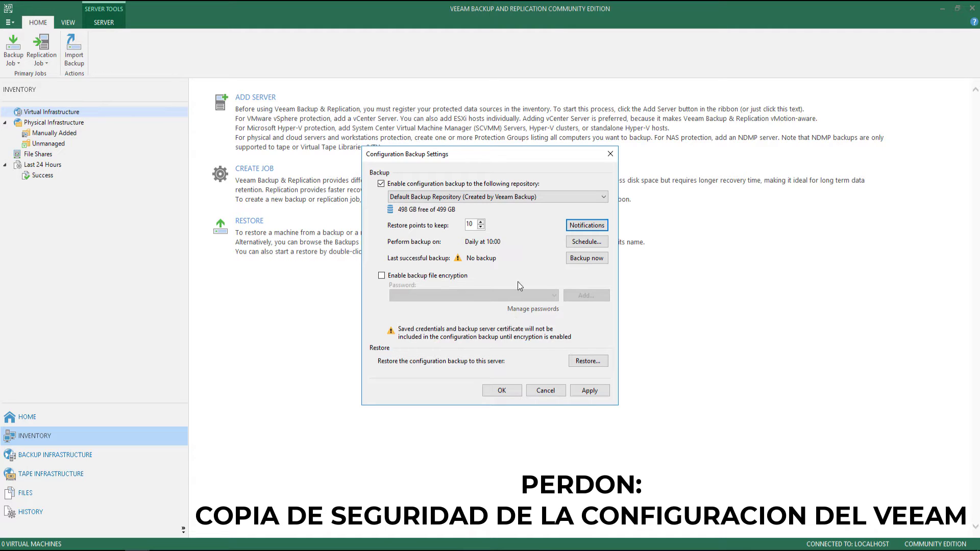
Step: Run the configuration backup immediately and check its file in File Explorer under E:\Backup\VeeamConfigBackup\SRVBACKUP01
left_click(583, 259)
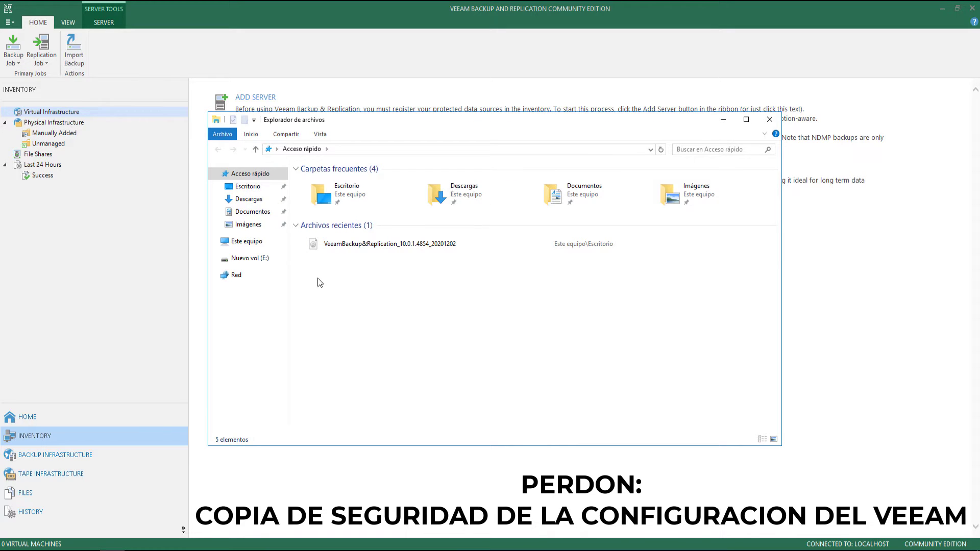
left_click(259, 259)
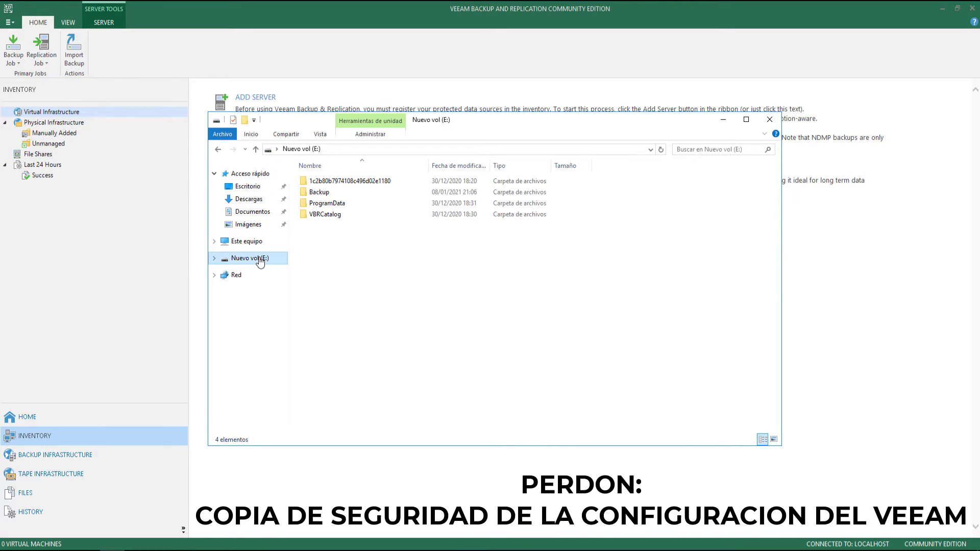
double_click(332, 192)
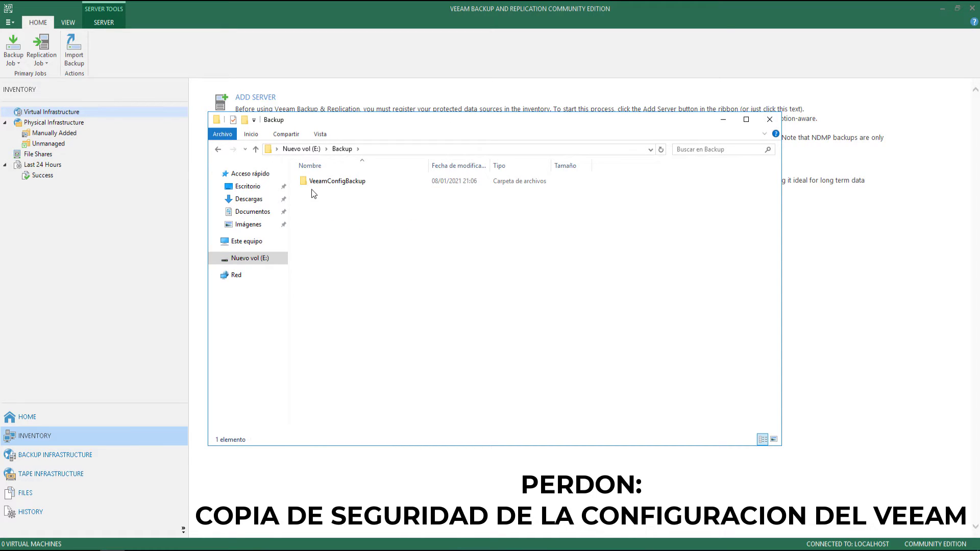
double_click(345, 182)
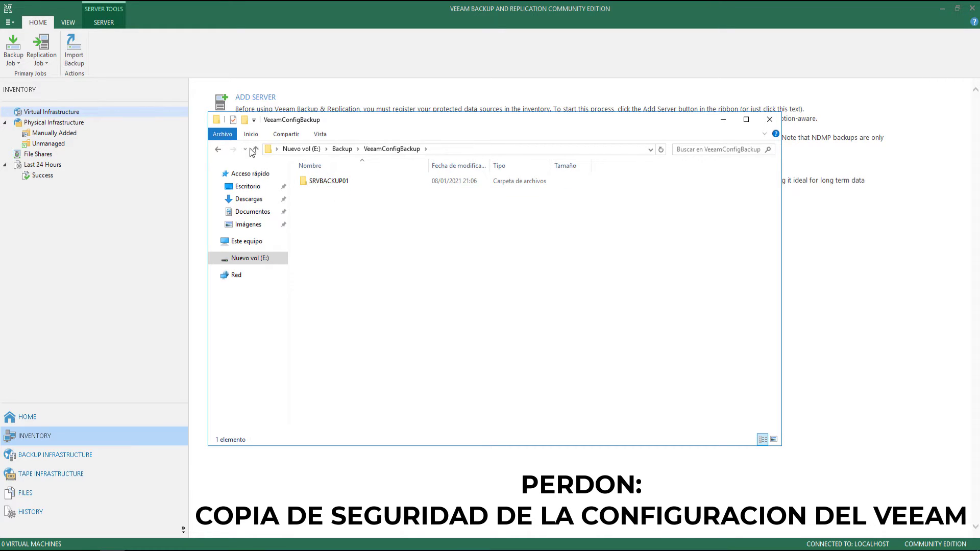
double_click(326, 185)
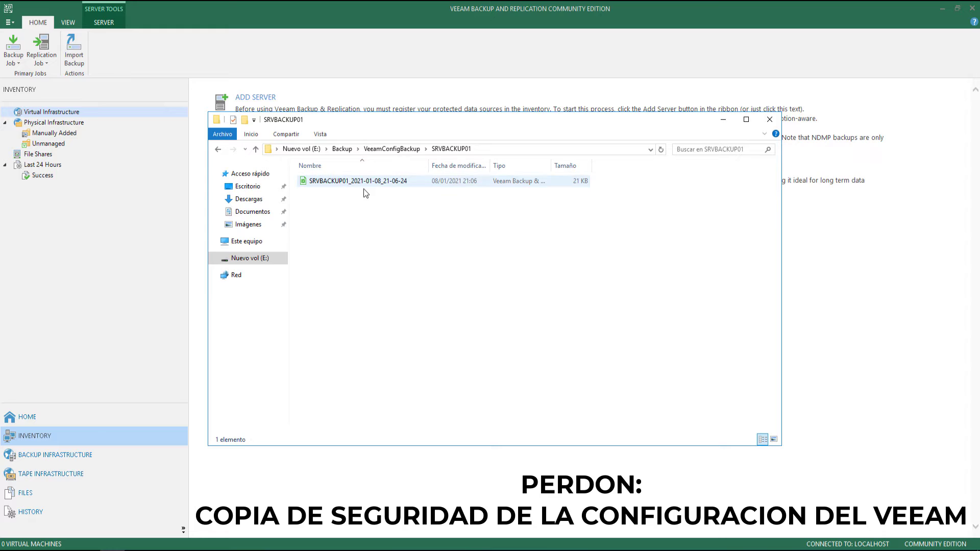
left_click_drag(441, 167, 475, 166)
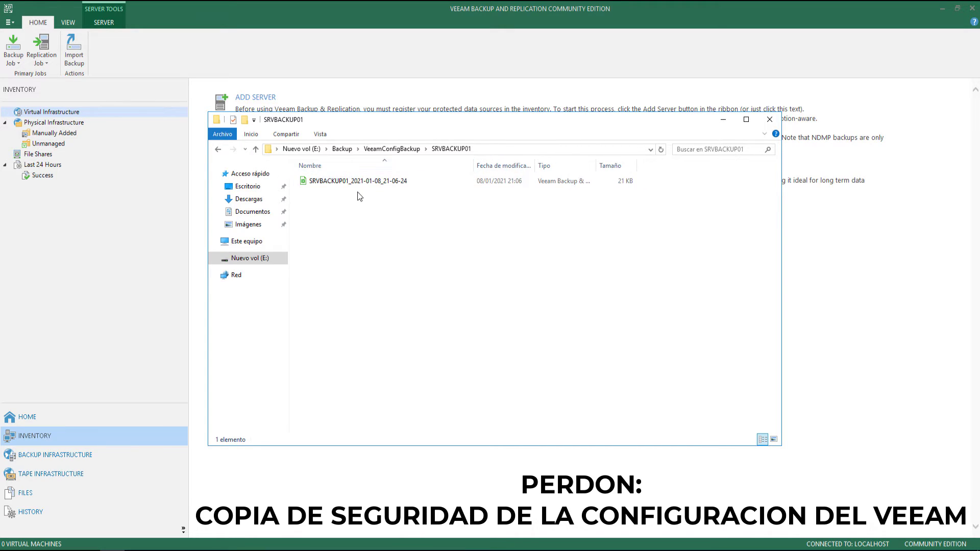
left_click(366, 183)
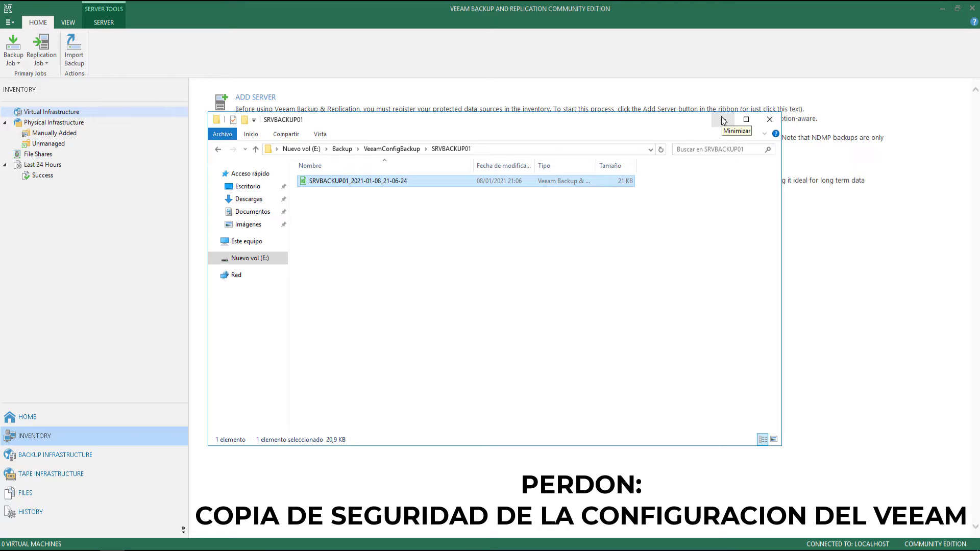
left_click(770, 119)
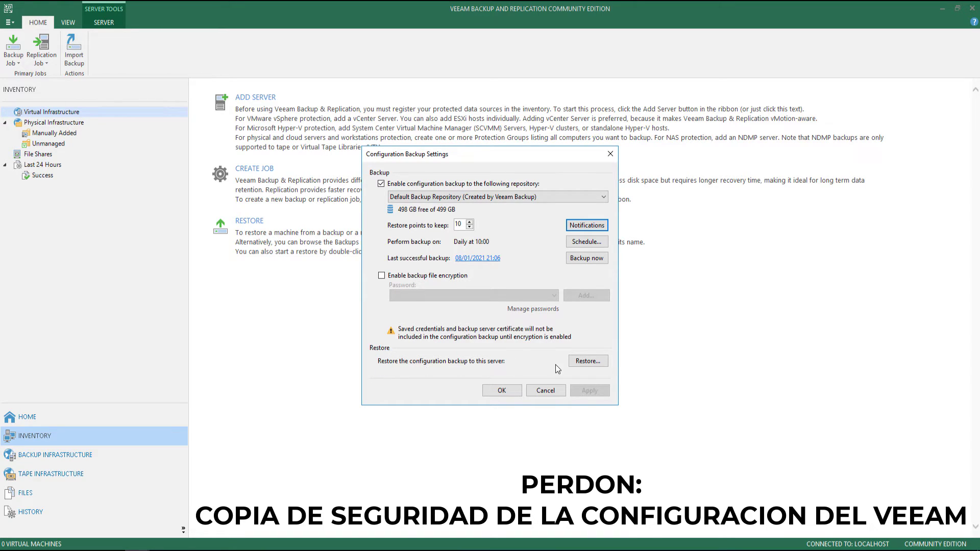
Step: Examine the Restore and Migrate modes of the configuration restore wizard, exit without applying changes and close the backup settings
left_click(592, 364)
left_click(584, 363)
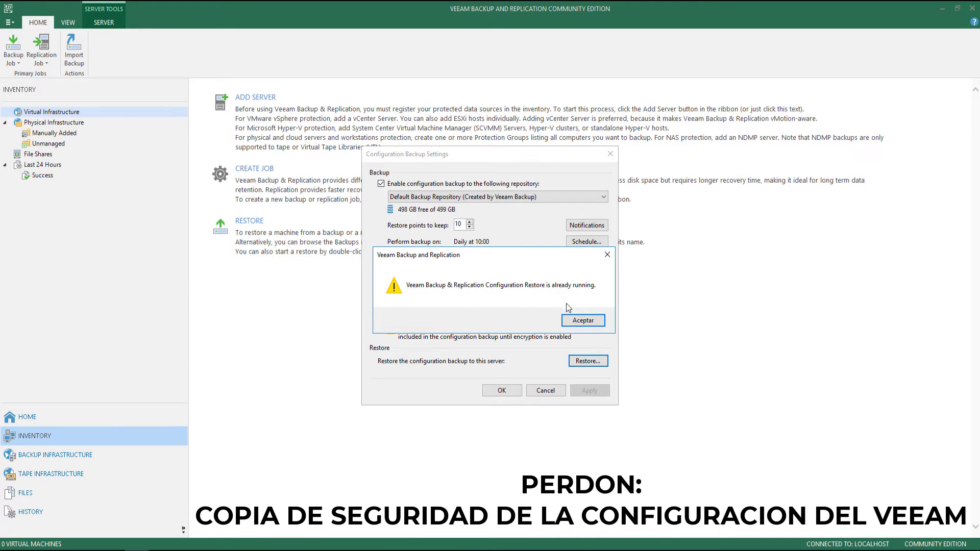
left_click(577, 323)
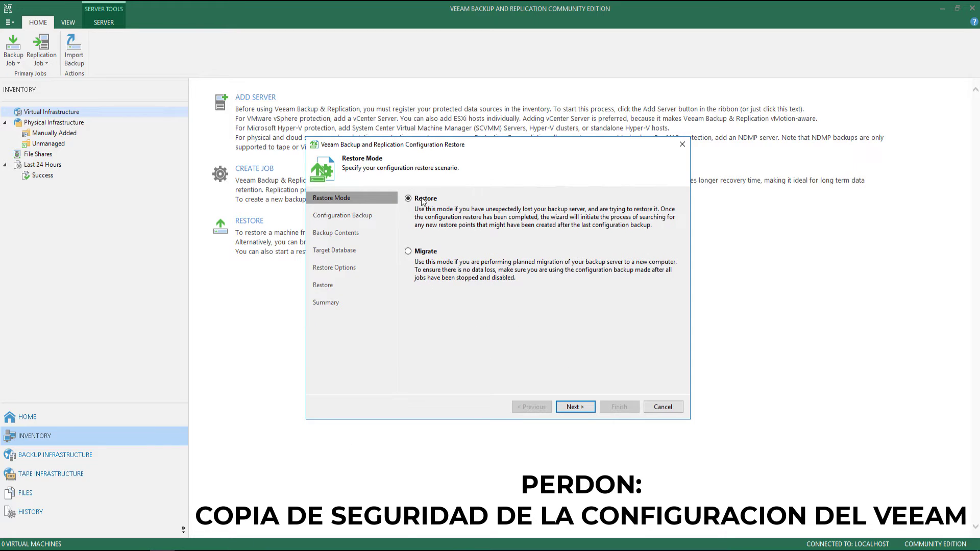
left_click(662, 407)
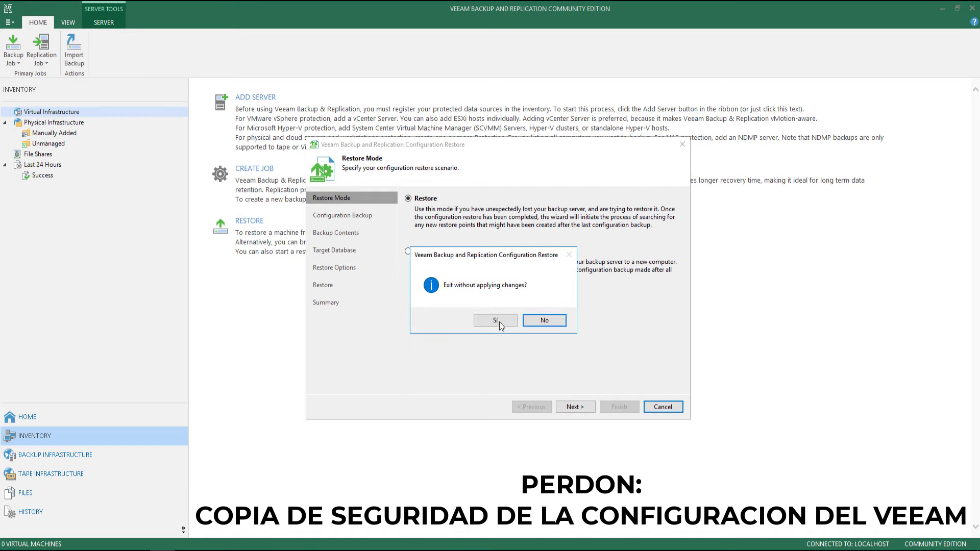
left_click(495, 321)
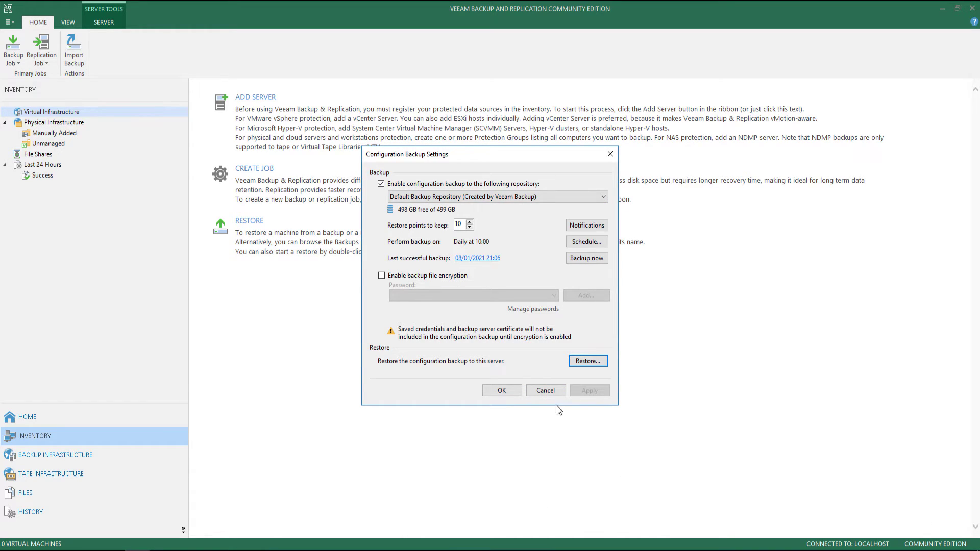
left_click(545, 391)
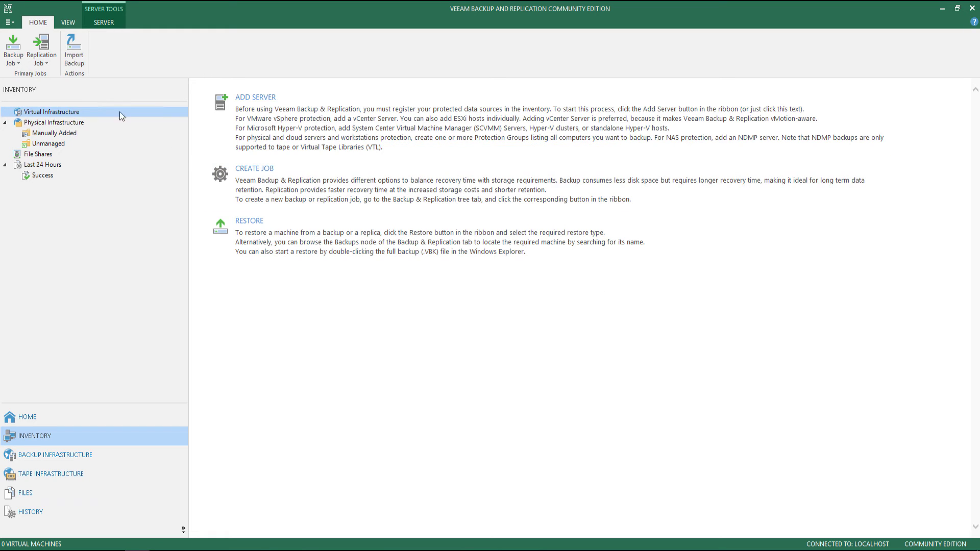
Step: Open the Veeam PowerShell Toolkit console from the console tools, look over its welcome prompt and close it
left_click(10, 23)
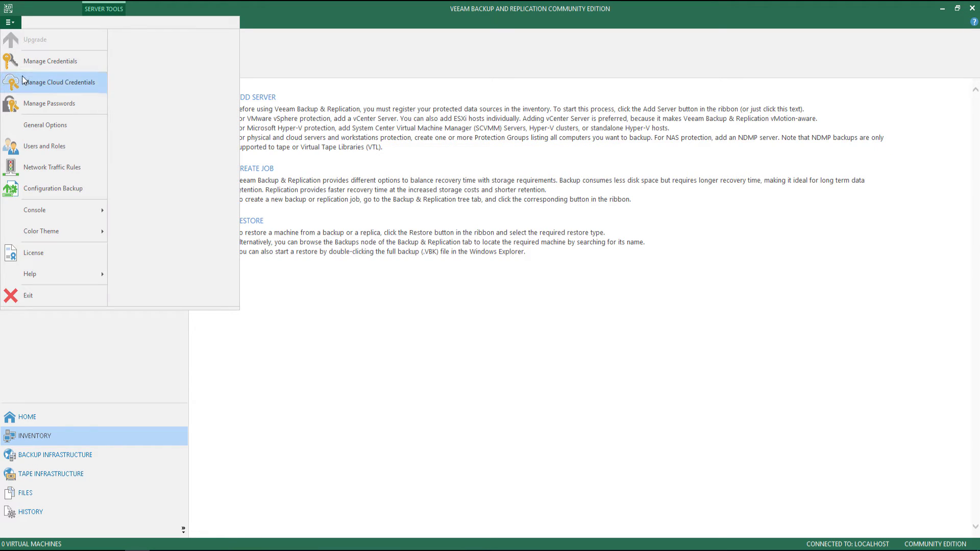
mouse_move(74, 211)
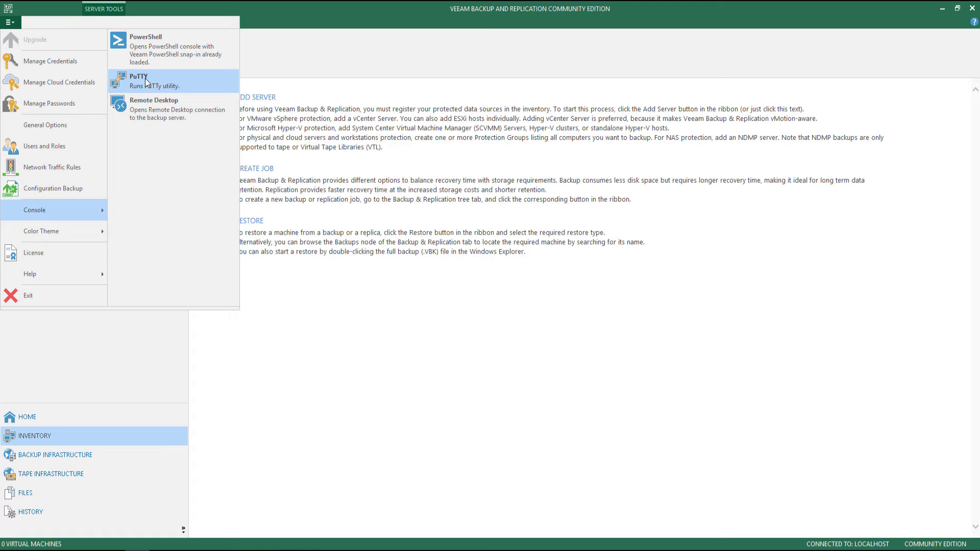
left_click(152, 40)
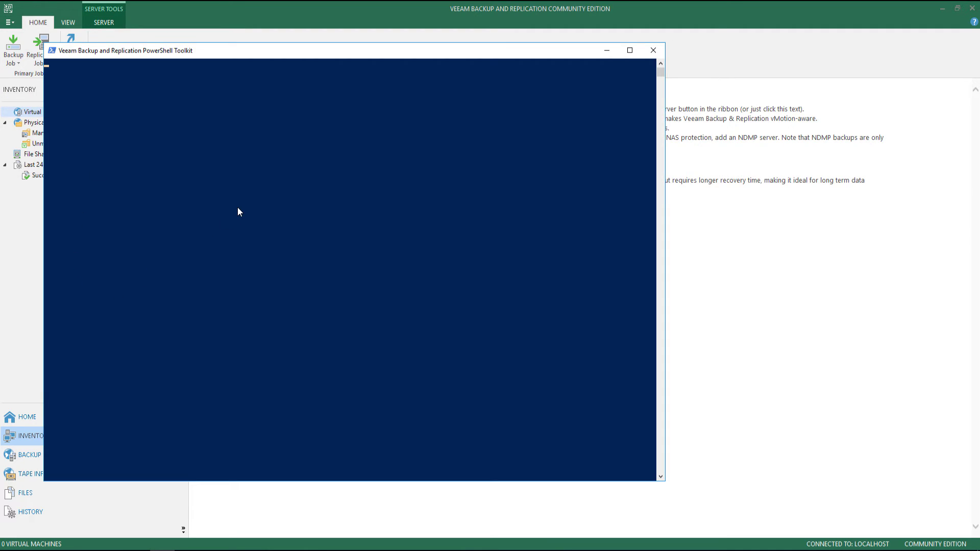
left_click_drag(204, 52, 369, 52)
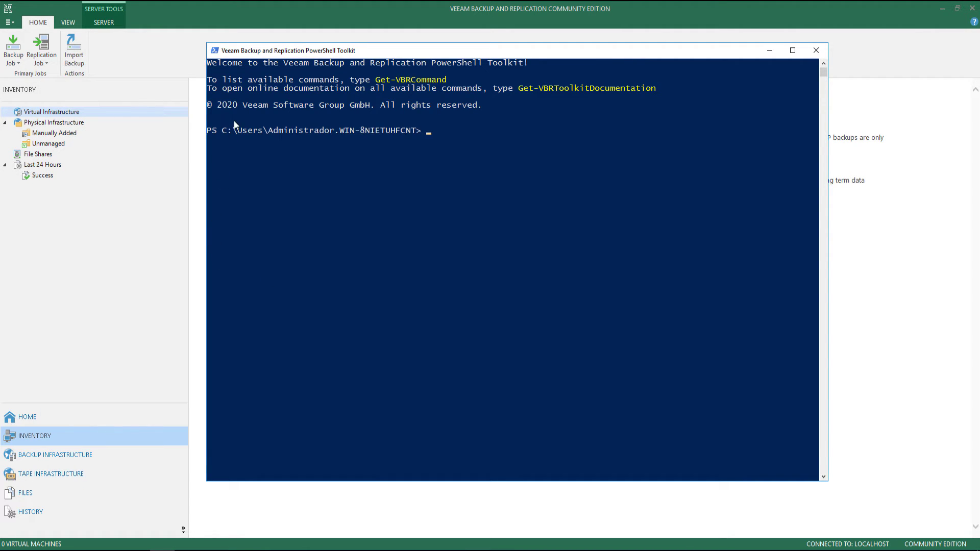
left_click(816, 50)
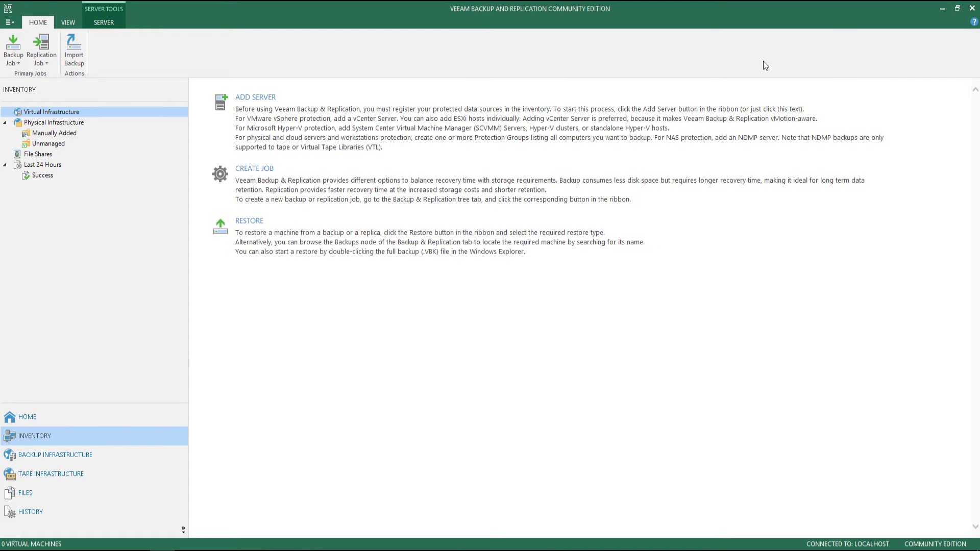
Step: Examine the global network traffic rules, including the new rule form and the preferred networks options, cancelling everything without saving changes
left_click(9, 22)
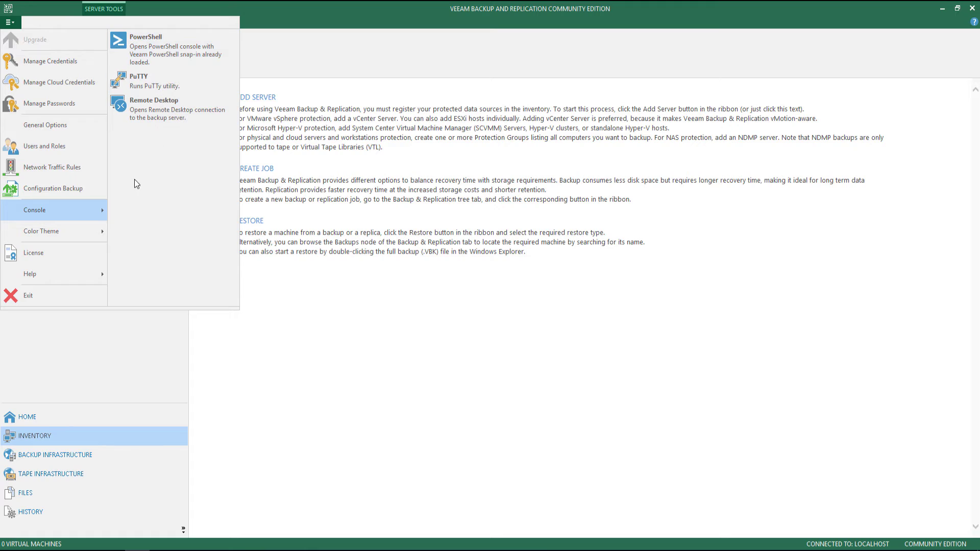
mouse_move(77, 232)
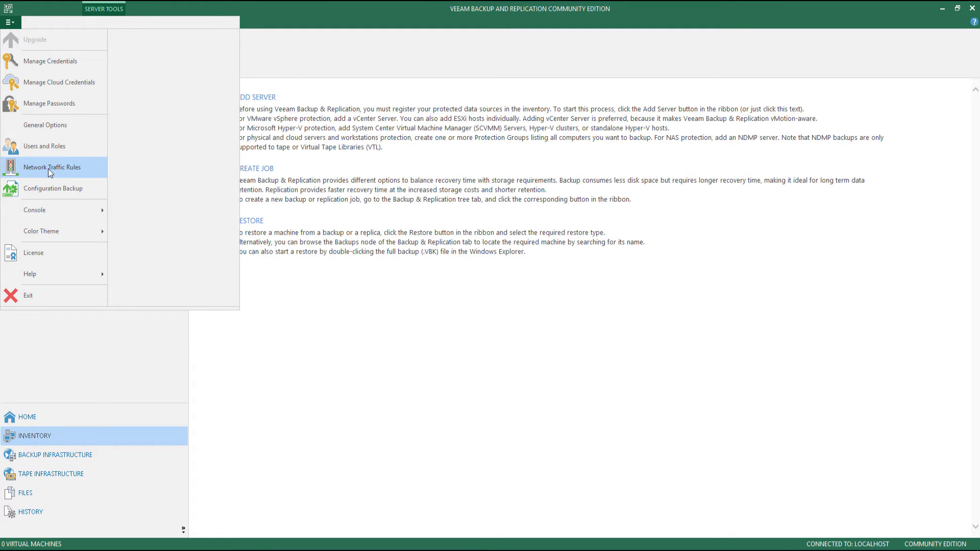
left_click(49, 171)
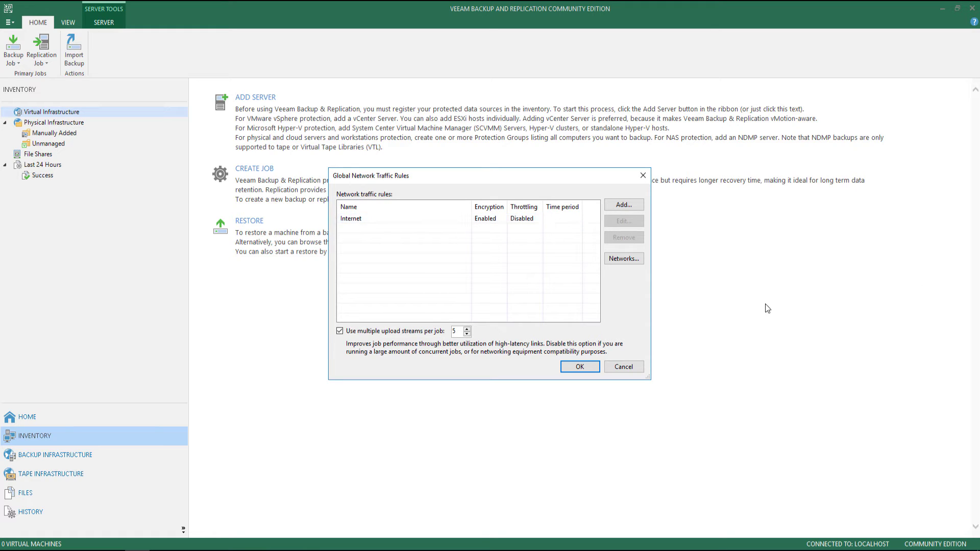
left_click(623, 204)
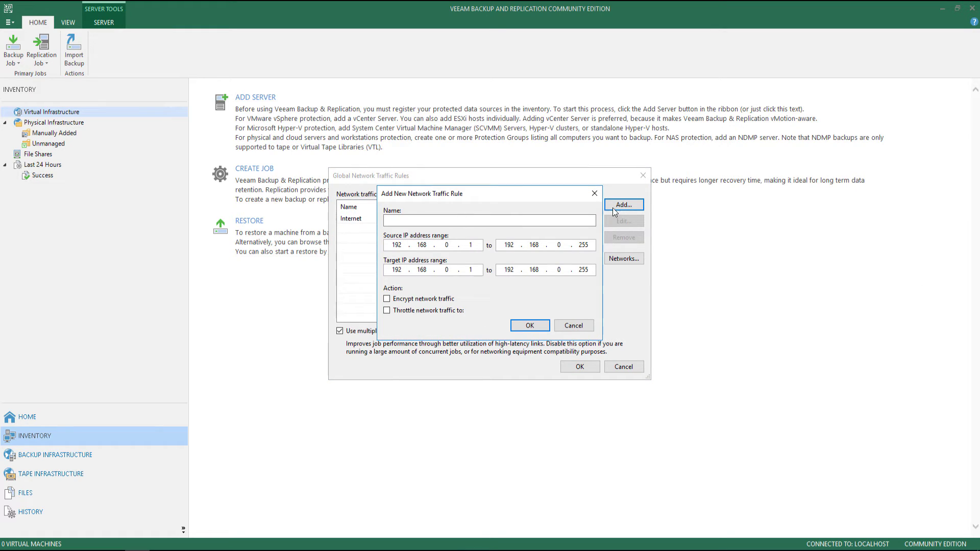
key("Escape")
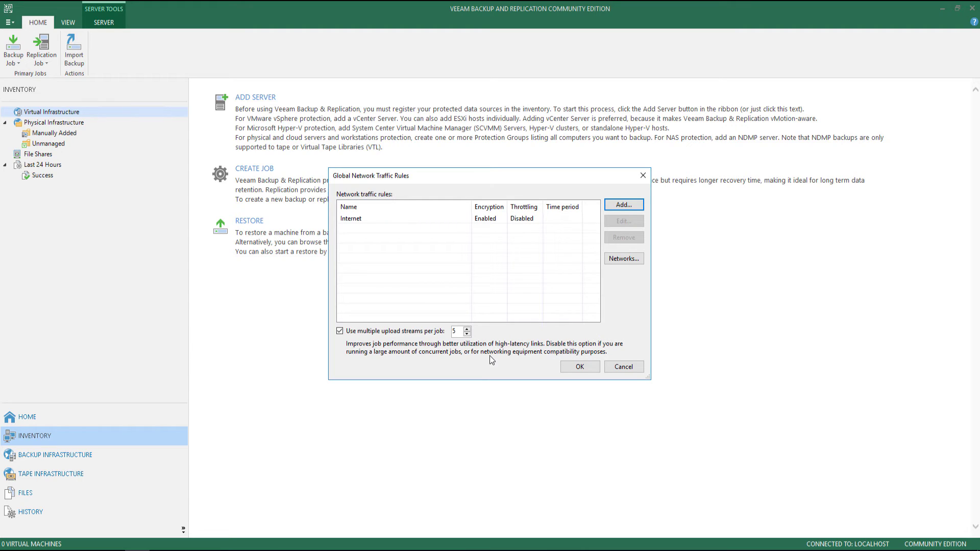
left_click(611, 263)
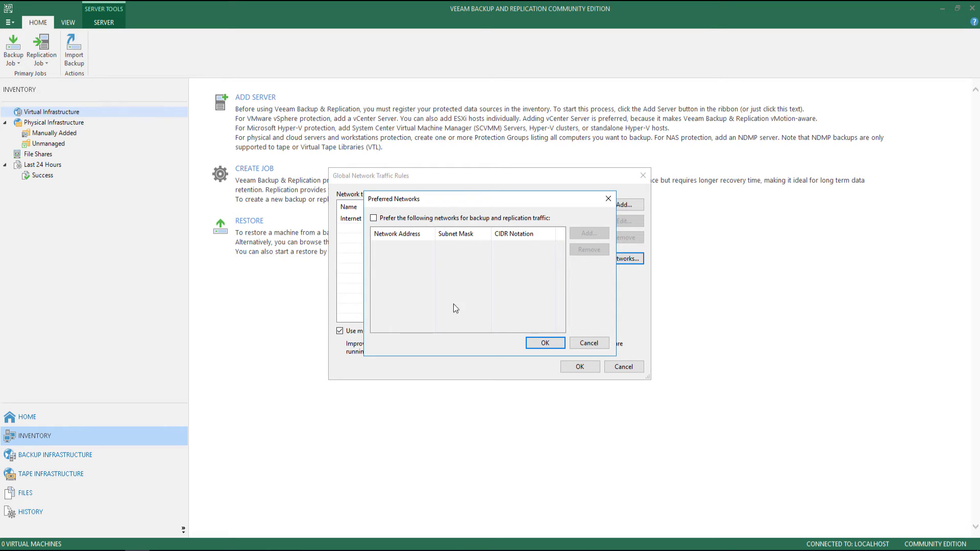
left_click(606, 344)
left_click(624, 205)
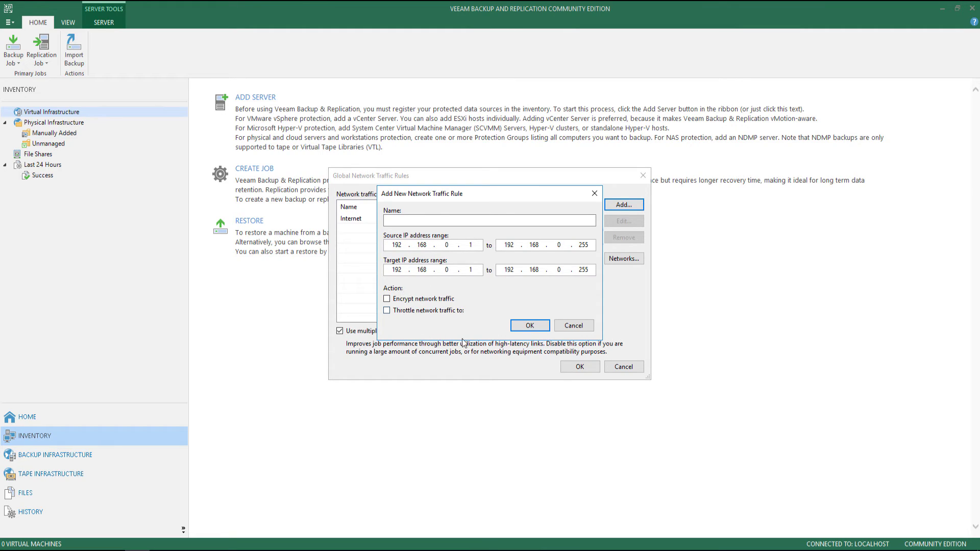
left_click(567, 328)
left_click(631, 367)
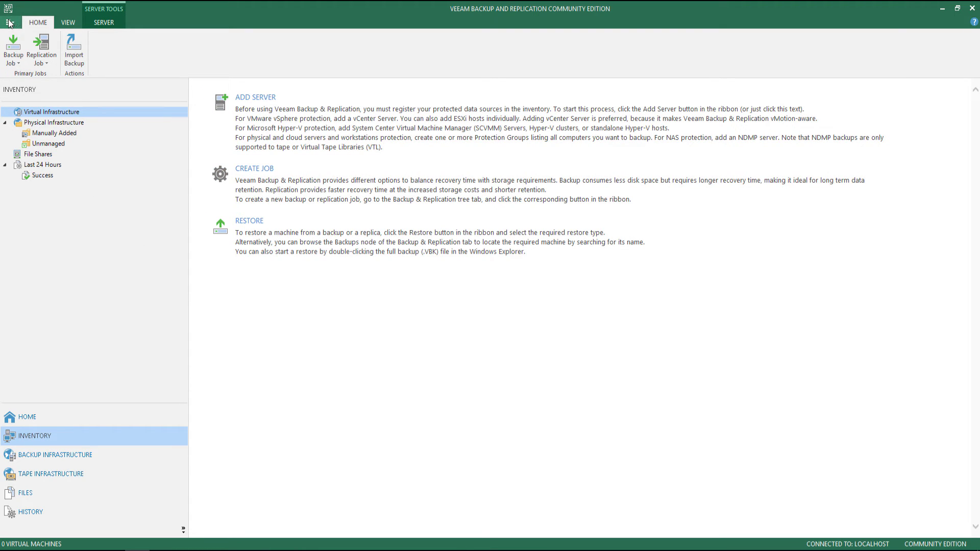
left_click(9, 22)
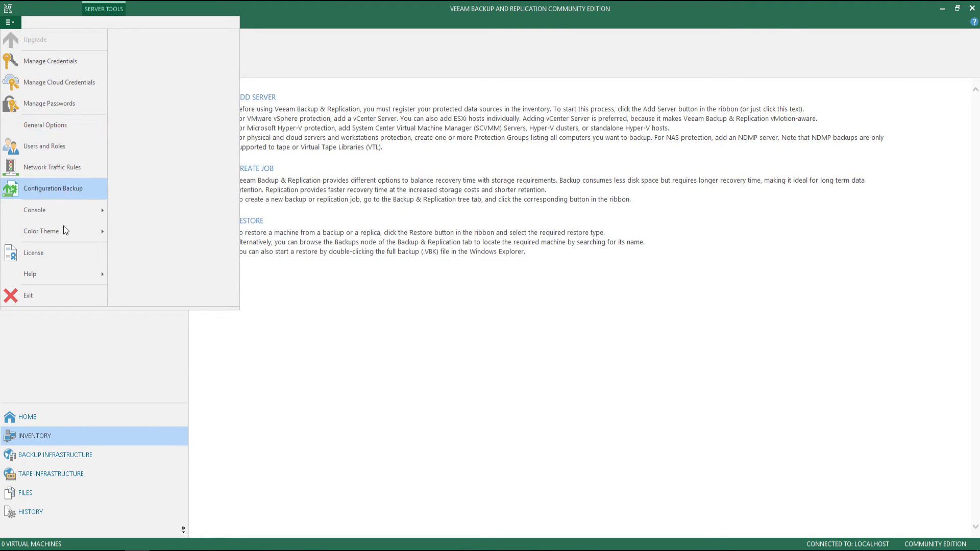
left_click(200, 351)
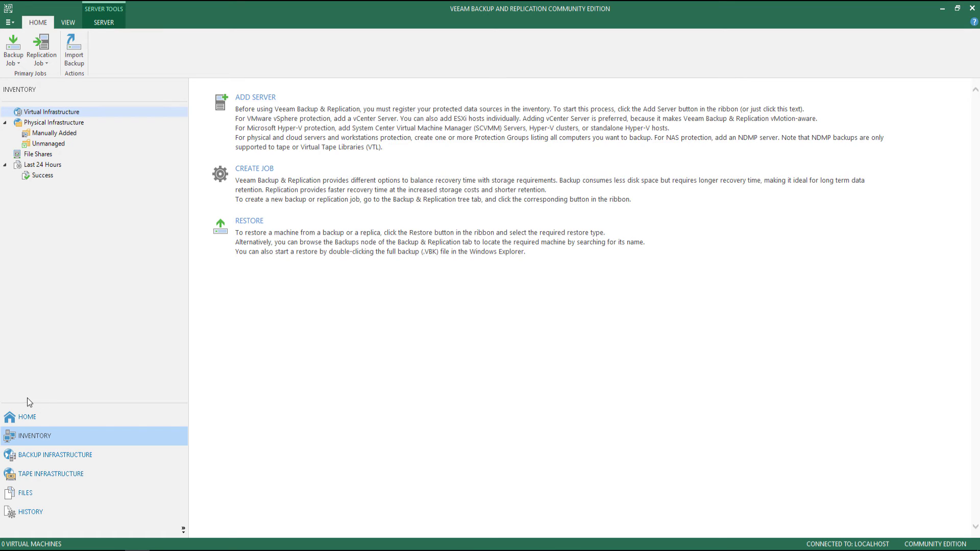
Step: Browse the Inventory view's Virtual Infrastructure, Physical Infrastructure groups, File Shares and Last 24 Hours nodes
left_click(21, 424)
left_click(36, 442)
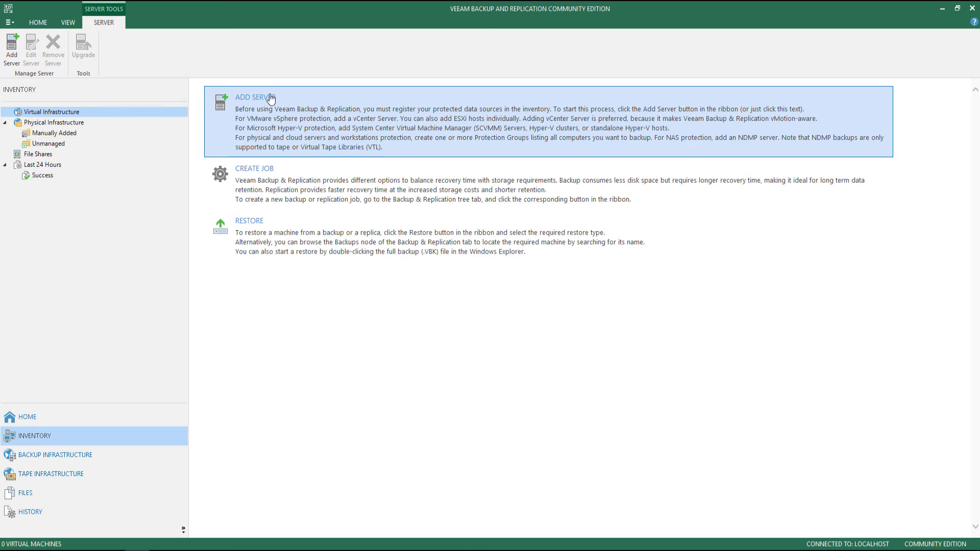
left_click(47, 123)
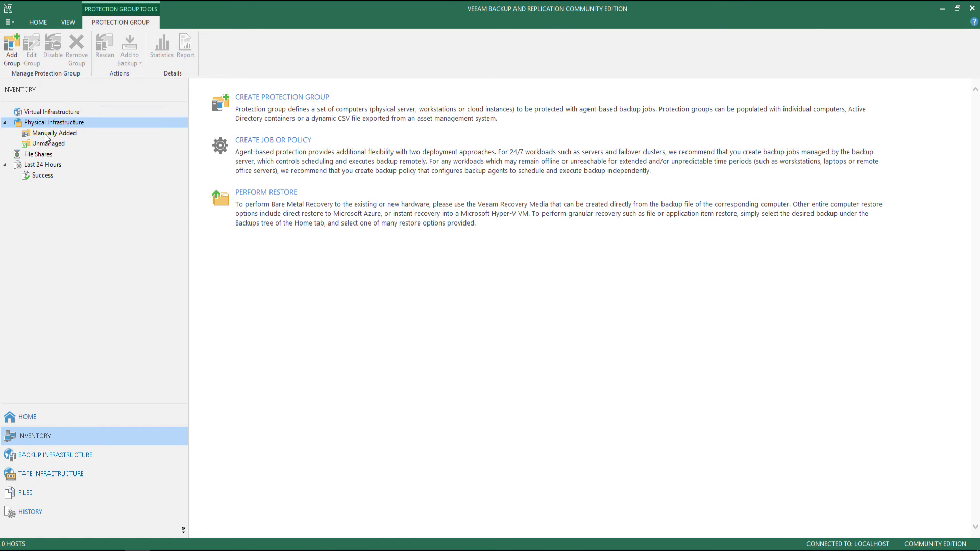
left_click(46, 135)
left_click(46, 145)
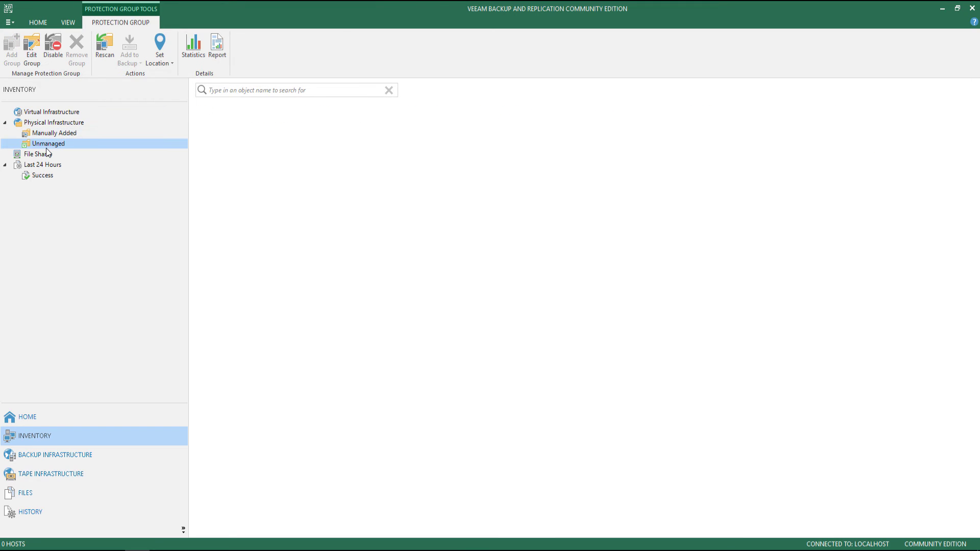
left_click(44, 155)
left_click(44, 164)
left_click(44, 176)
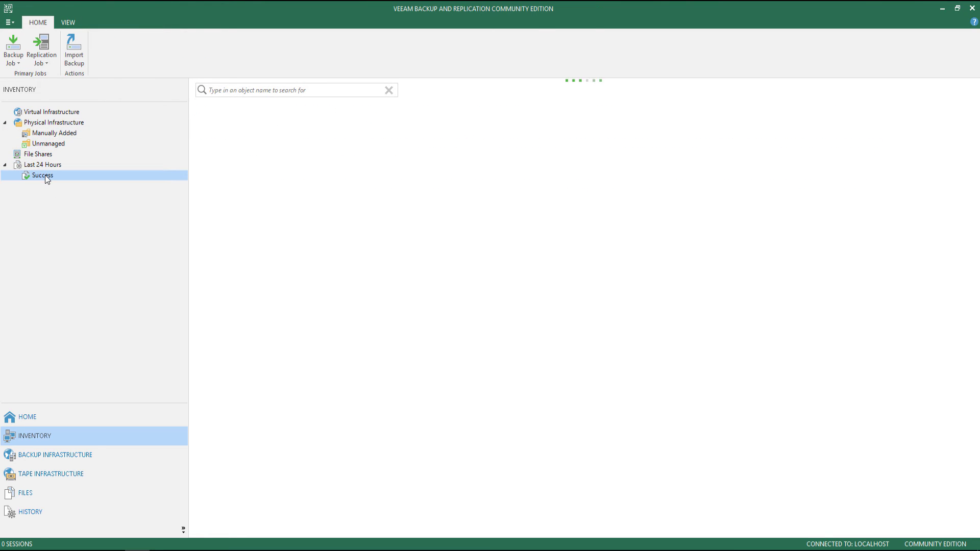
Step: Look through the Backup Infrastructure, Tape Infrastructure, Files and History views, and return to the Home view's jobs list
left_click(48, 455)
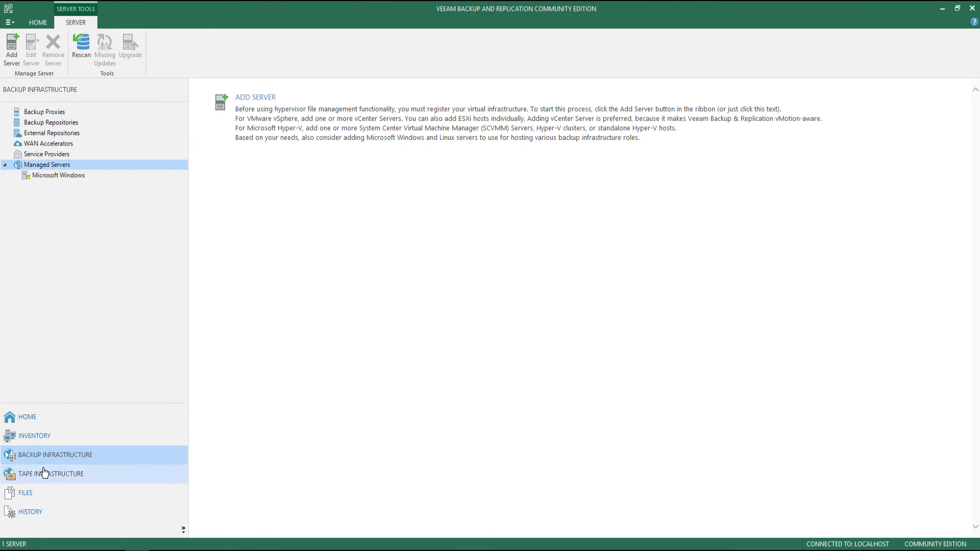
left_click(45, 471)
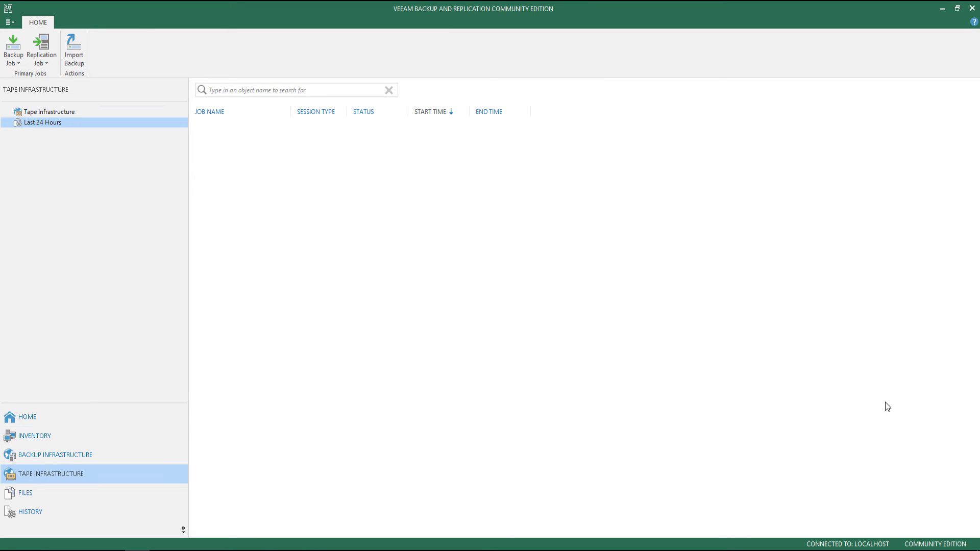
left_click(20, 492)
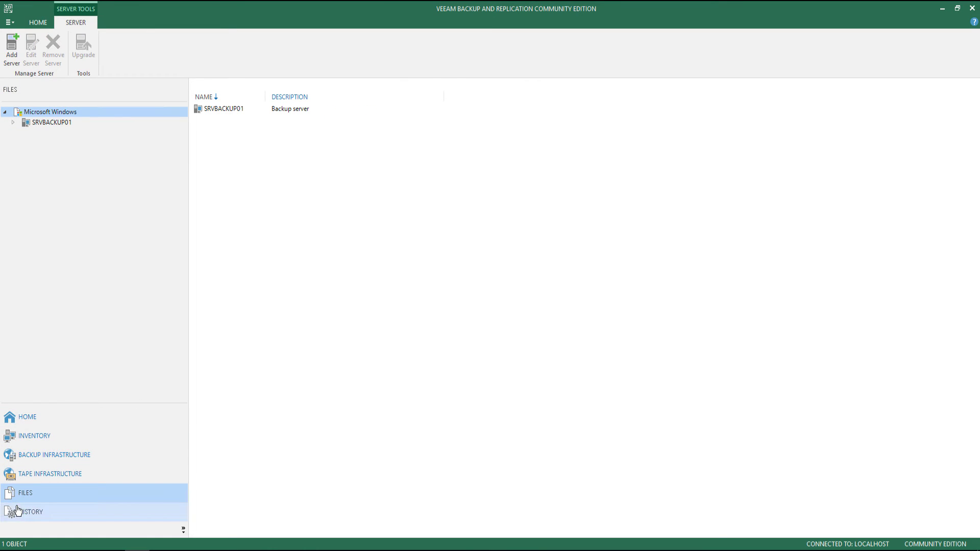
left_click(28, 513)
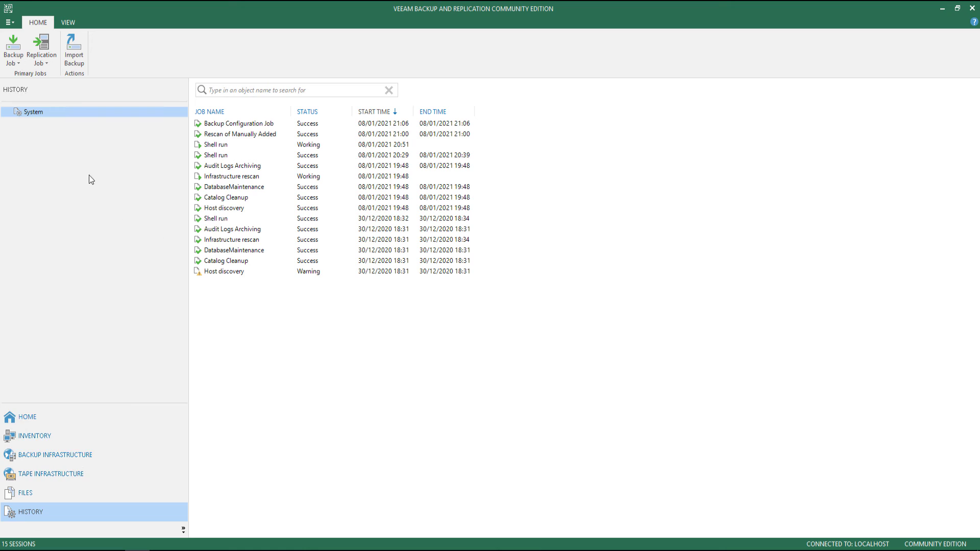
left_click(63, 25)
left_click(36, 28)
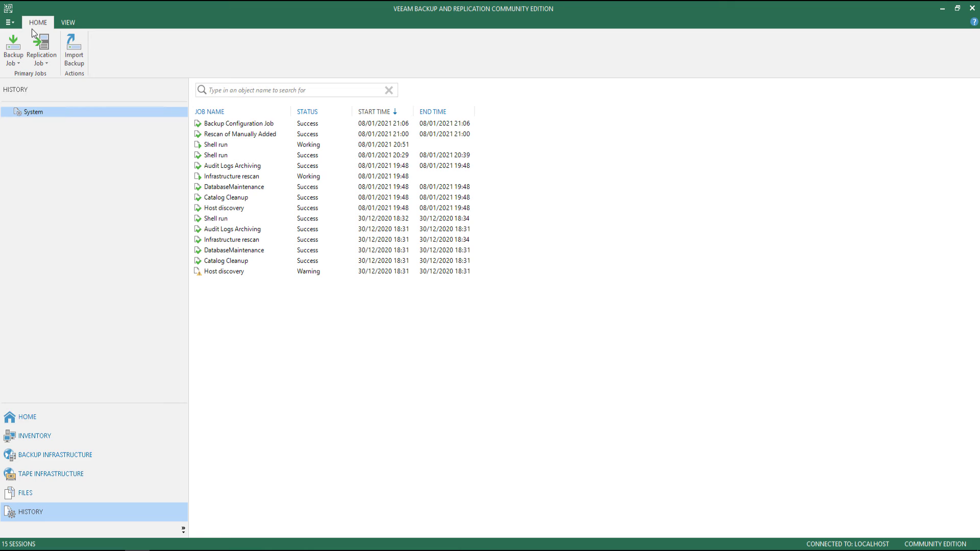
left_click(31, 417)
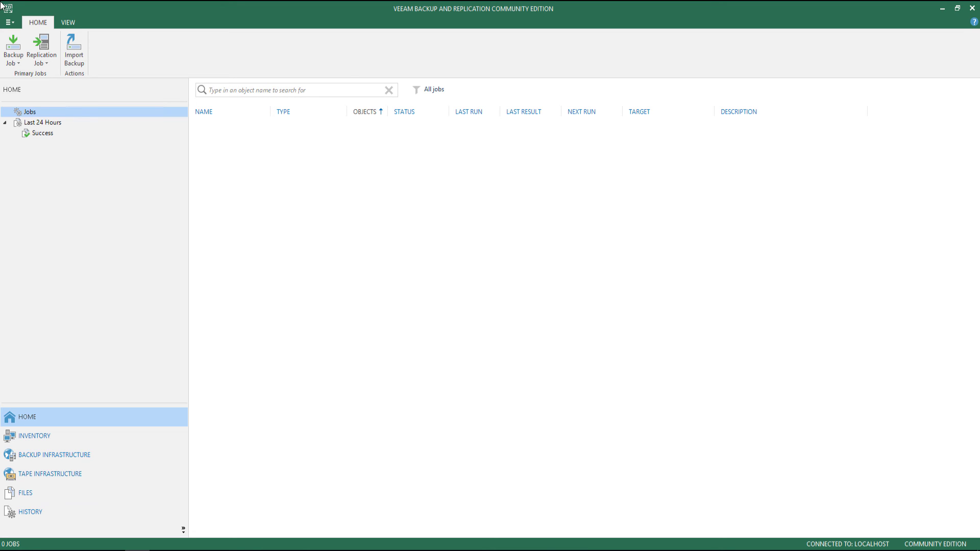
mouse_move(1, 5)
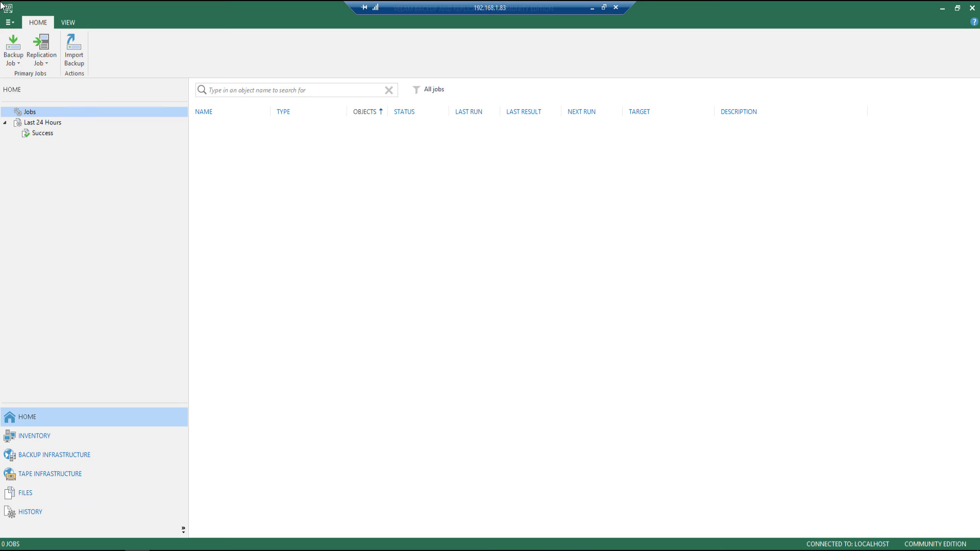